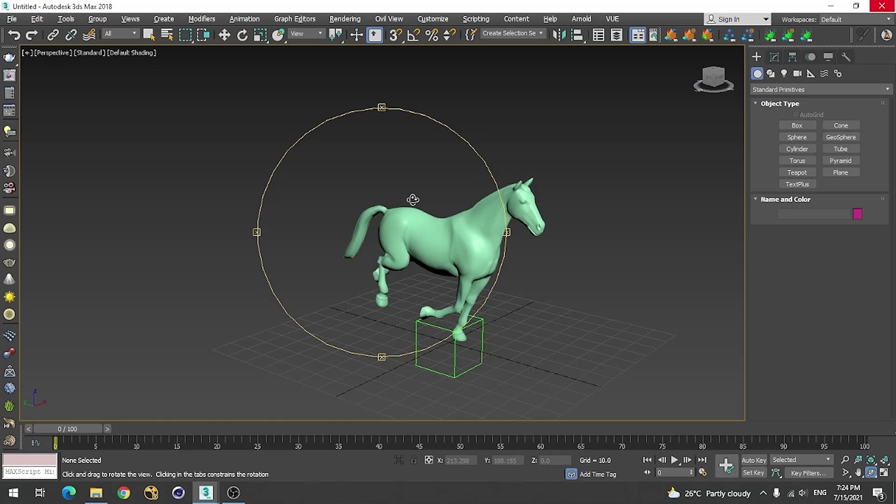
Orbit the Perspective view to see the horse side-on and scrub its gallop to frame 36
left_click_drag(430, 240, 439, 228)
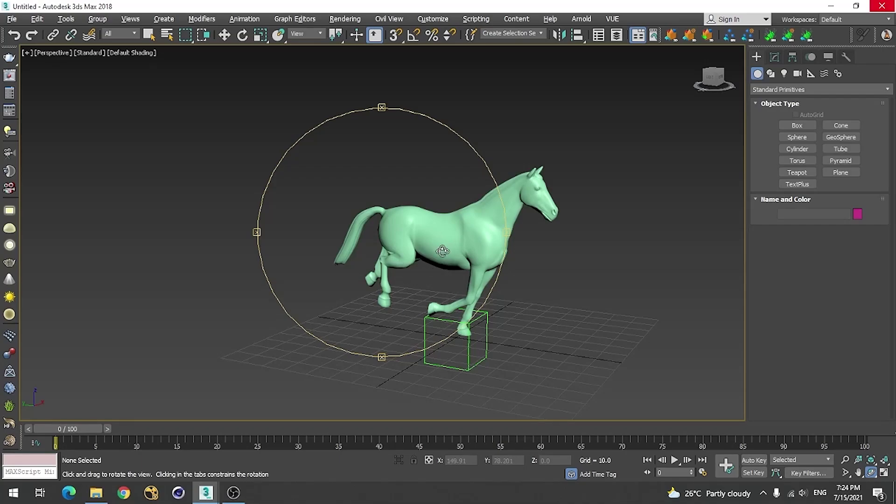
left_click_drag(68, 429, 342, 425)
left_click_drag(398, 234, 418, 256)
Draw a FumeFX simulation grid from the FumeFX create category around the horse
left_click(787, 88)
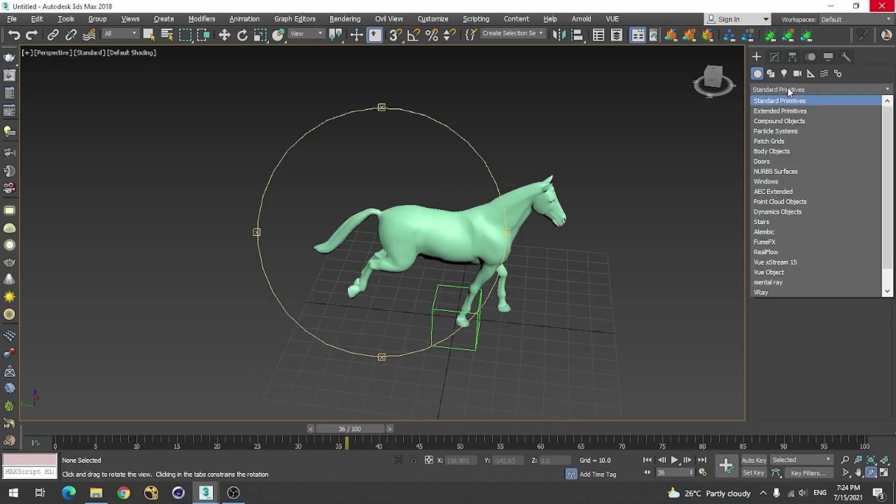
left_click(765, 241)
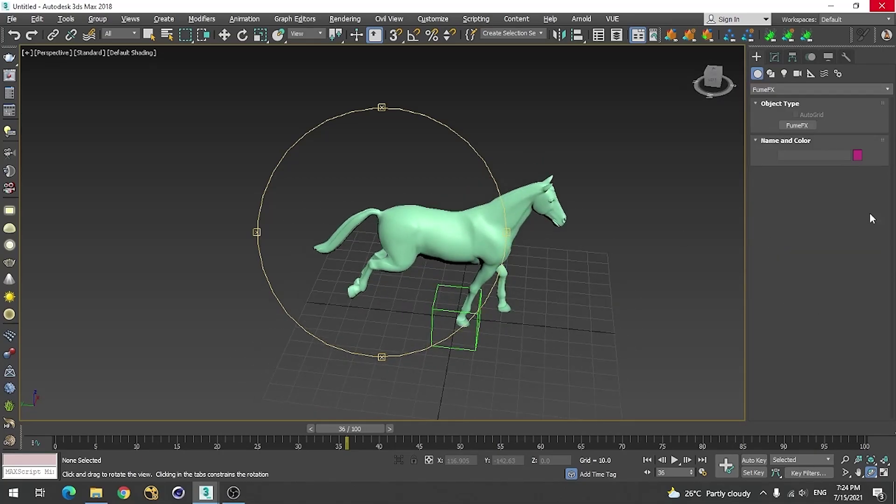
left_click(789, 125)
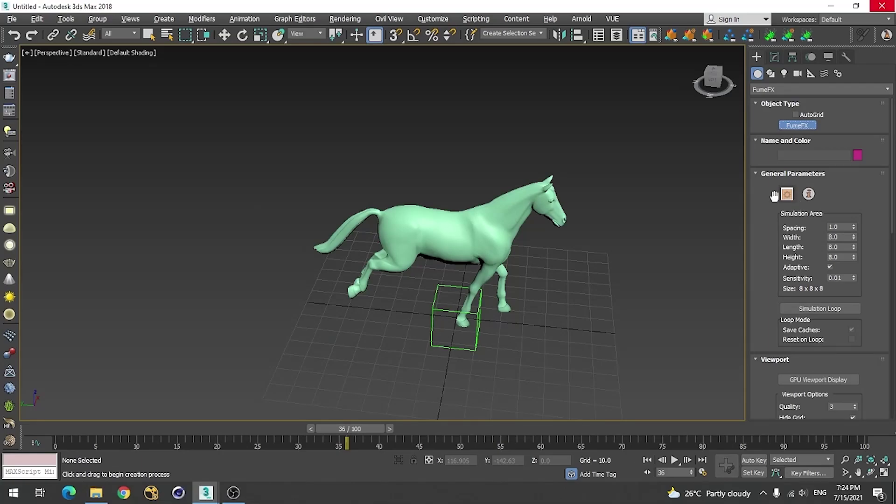
left_click_drag(282, 210, 650, 424)
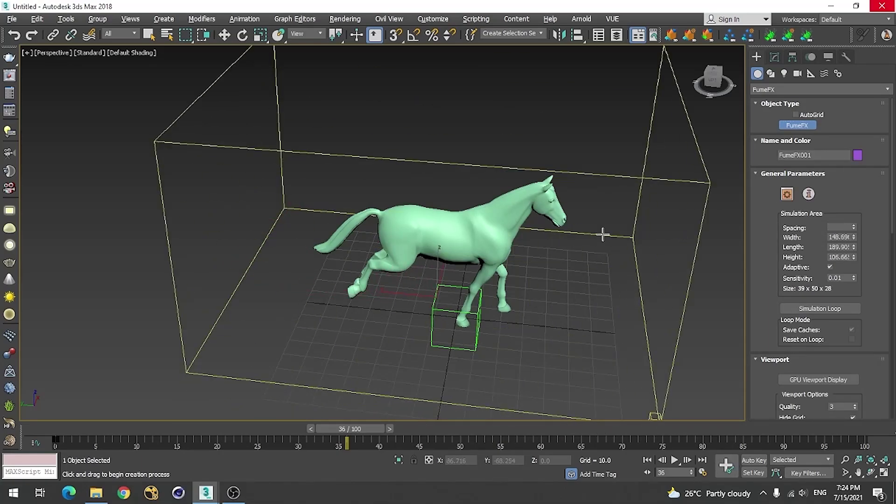
left_click(605, 269)
key("r")
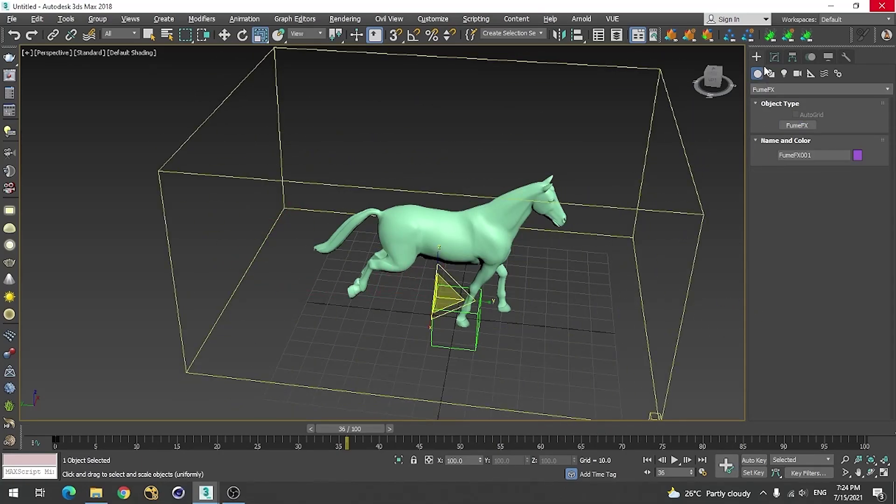
Set the grid's Spacing to 1.0, Width 100, Length 200 and Height 100
left_click(775, 57)
double_click(846, 259)
type("1")
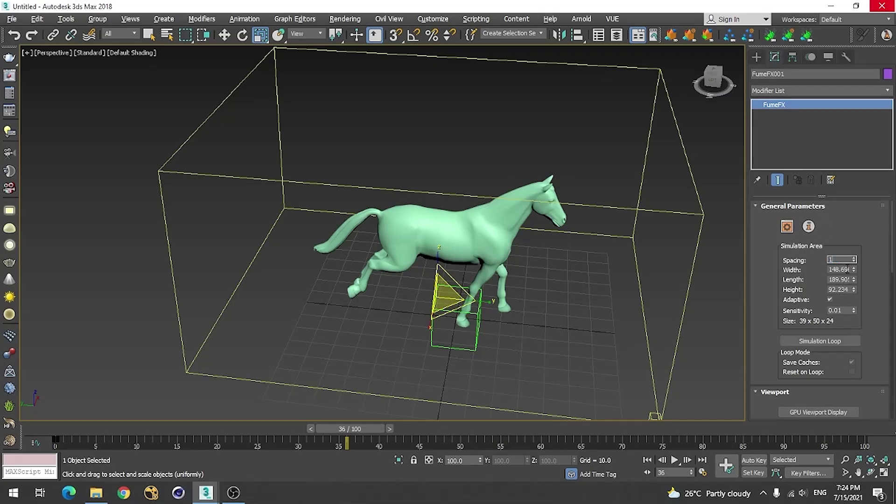
key("Return")
double_click(836, 270)
type("100")
key("Tab")
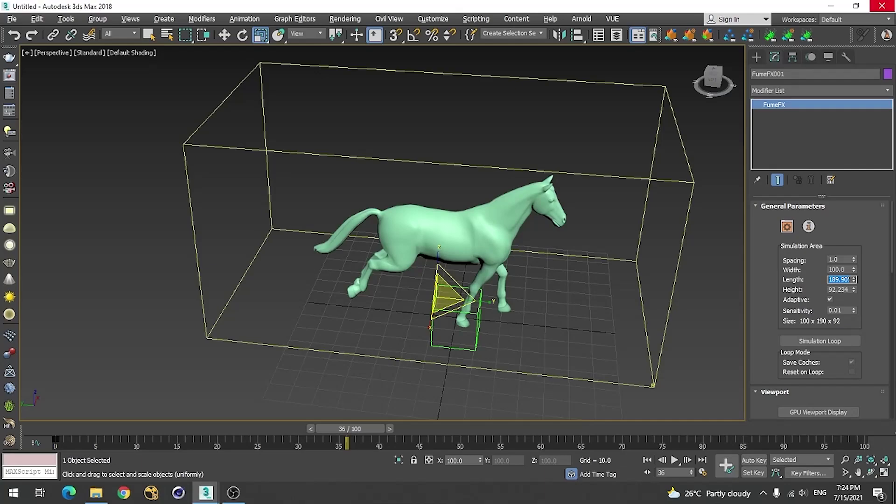
type("200")
key("Tab")
type("100")
key("Return")
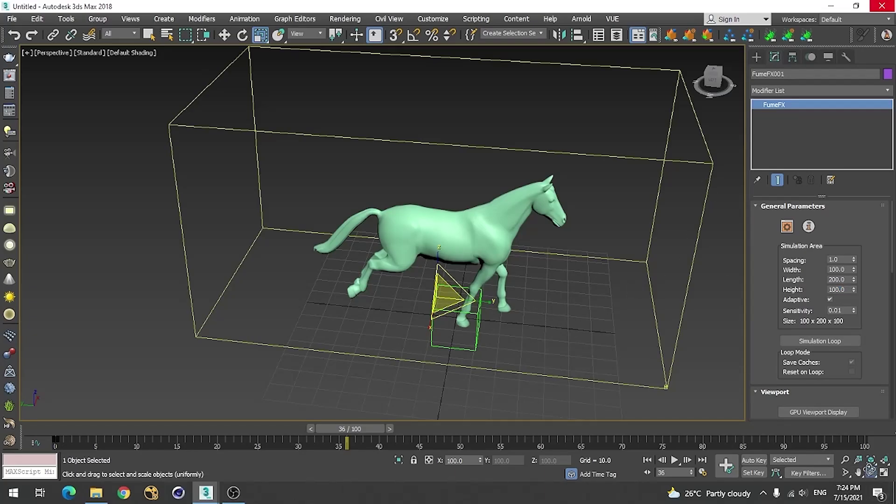
Orbit to a head-on view and zero the FumeFX grid's X and Y position
left_click(871, 473)
left_click_drag(516, 278, 434, 286)
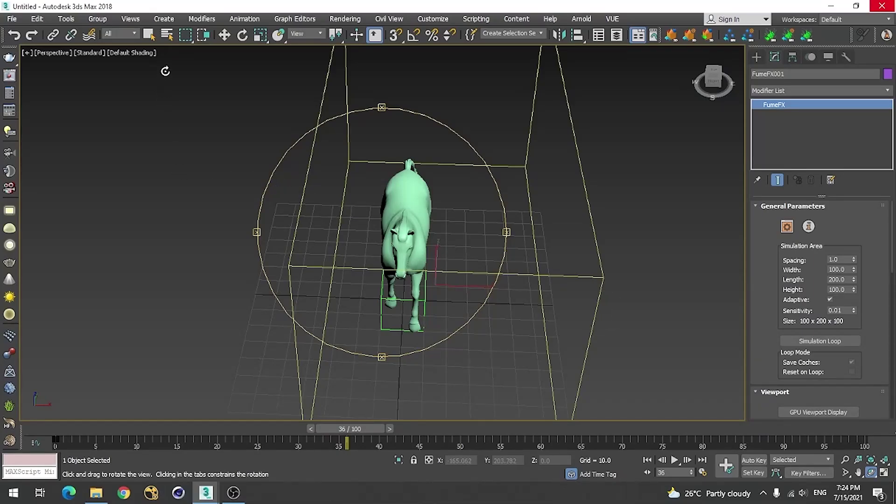
left_click(150, 35)
left_click(224, 35)
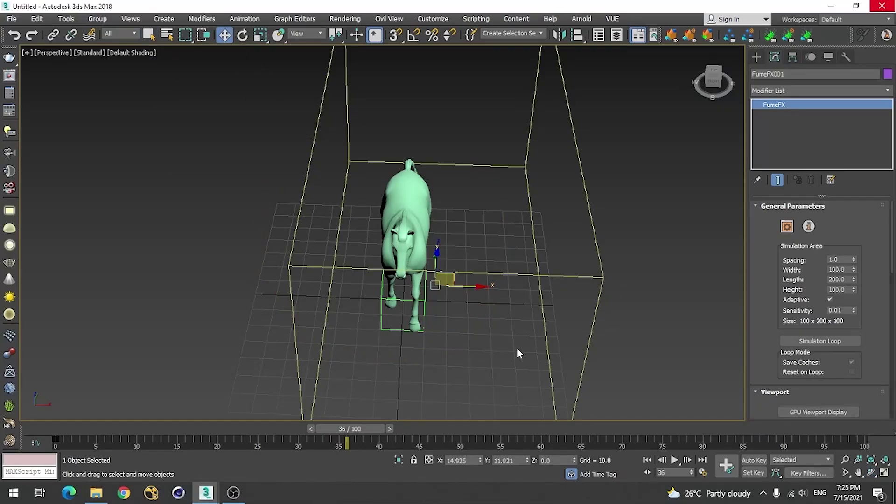
right_click(480, 461)
right_click(526, 460)
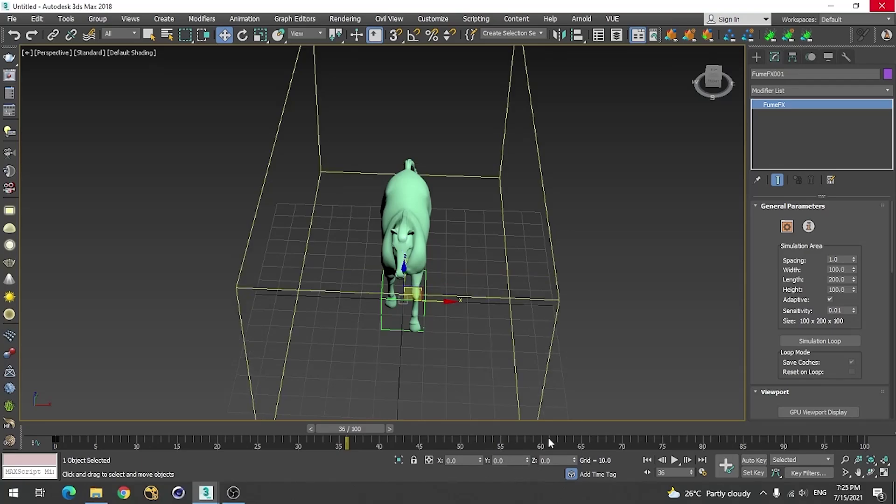
Orbit to a side view and slide the grid along Y to 22.473, leaving room behind the tail
left_click_drag(713, 77, 676, 105)
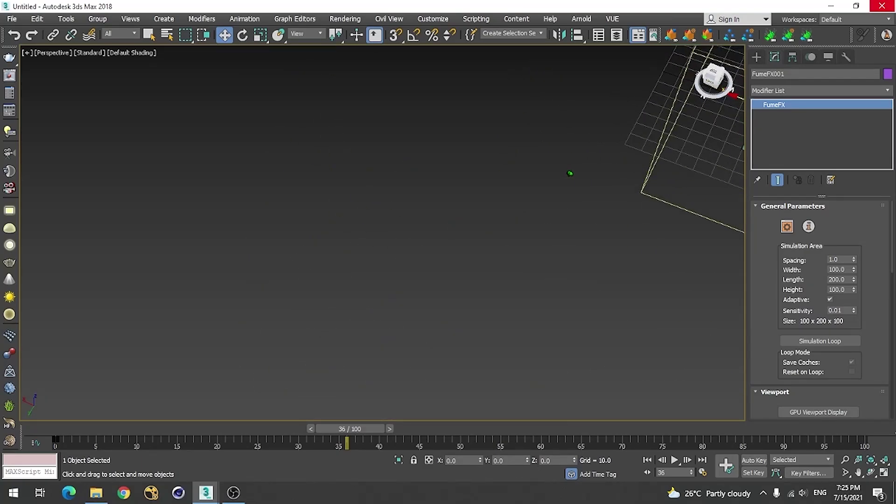
key("z")
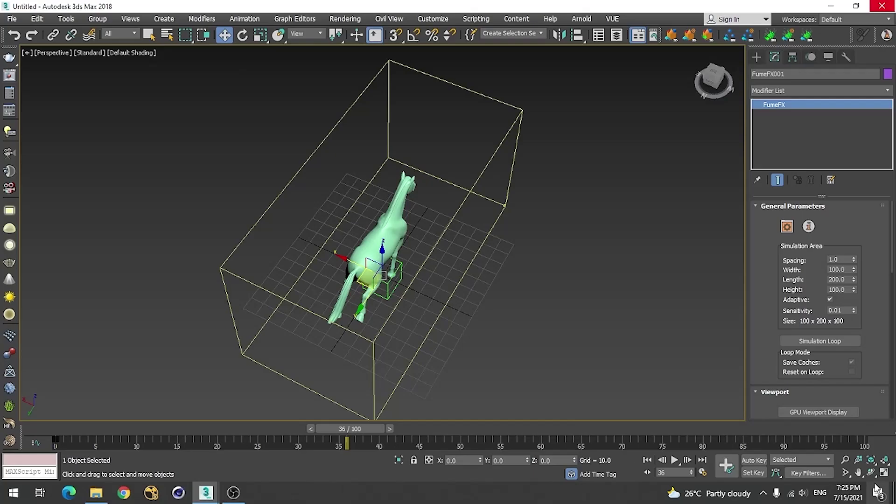
left_click(871, 472)
left_click_drag(428, 276, 359, 225)
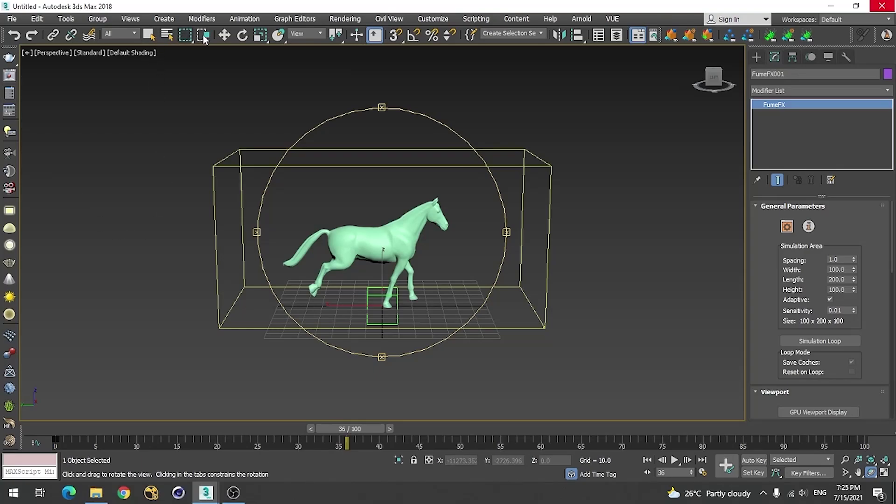
left_click(224, 35)
left_click_drag(338, 302, 303, 304)
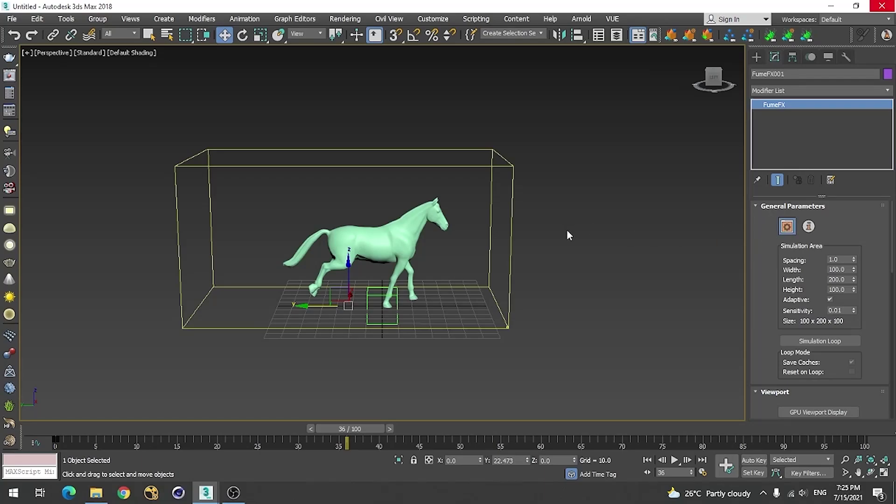
Point the Default cache output path to the Cache (F:) drive
left_click_drag(441, 9, 399, 13)
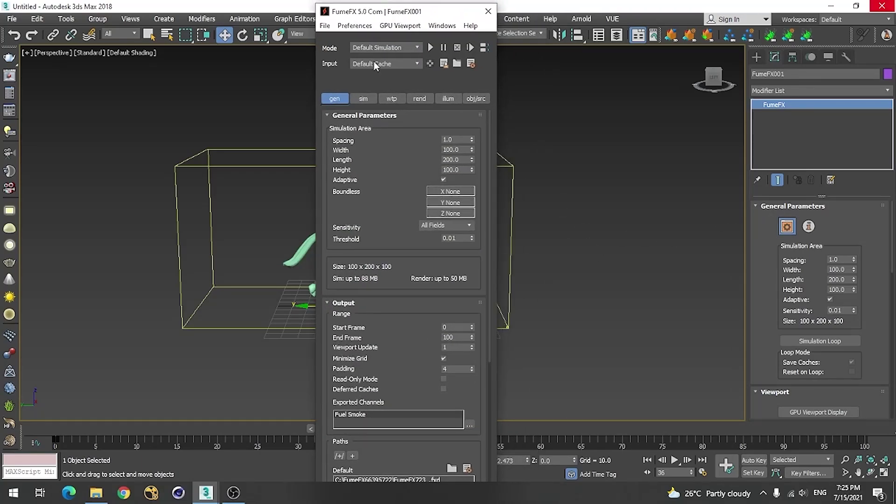
scroll(390, 214, "down", 3)
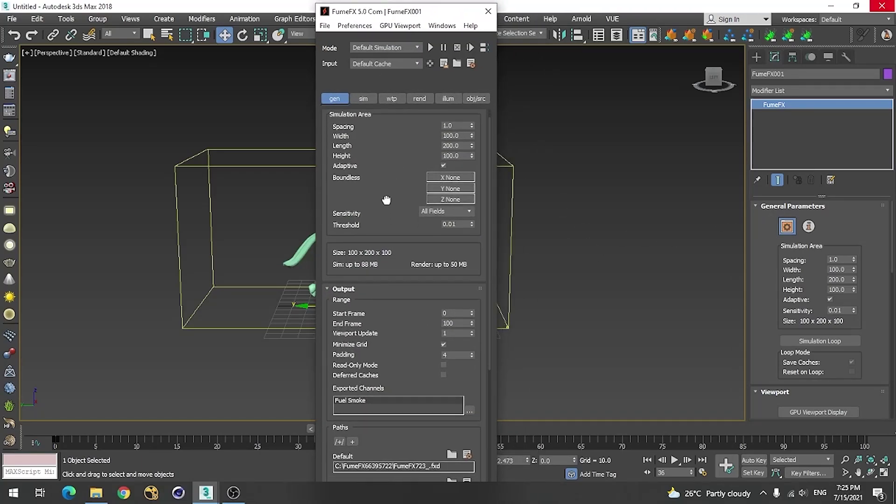
scroll(387, 308, "down", 1)
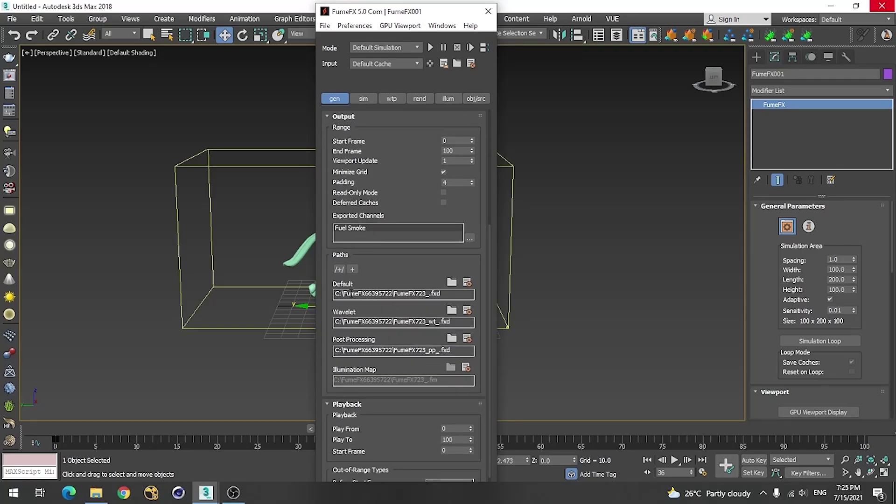
left_click(455, 283)
left_click(32, 154)
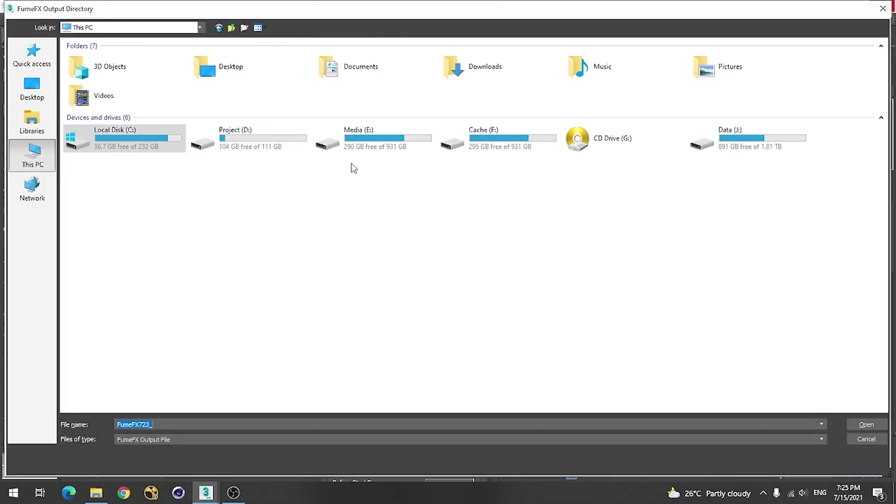
left_click(460, 143)
left_click(866, 424)
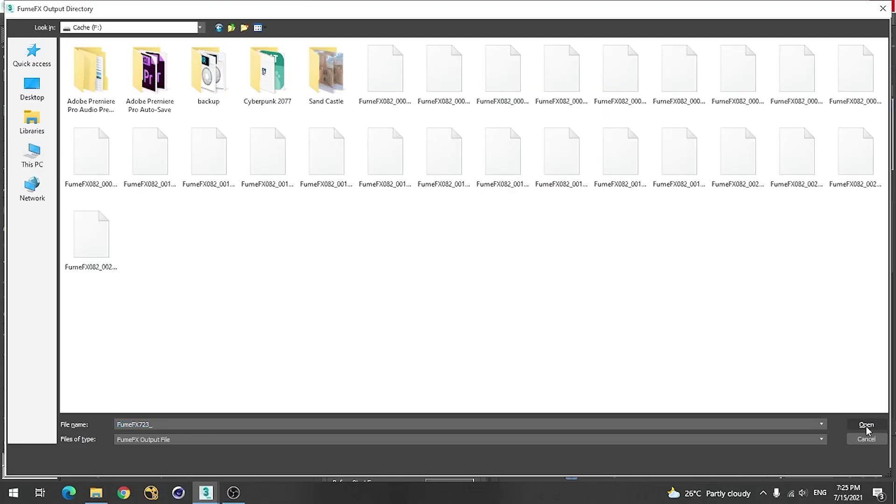
left_click(866, 425)
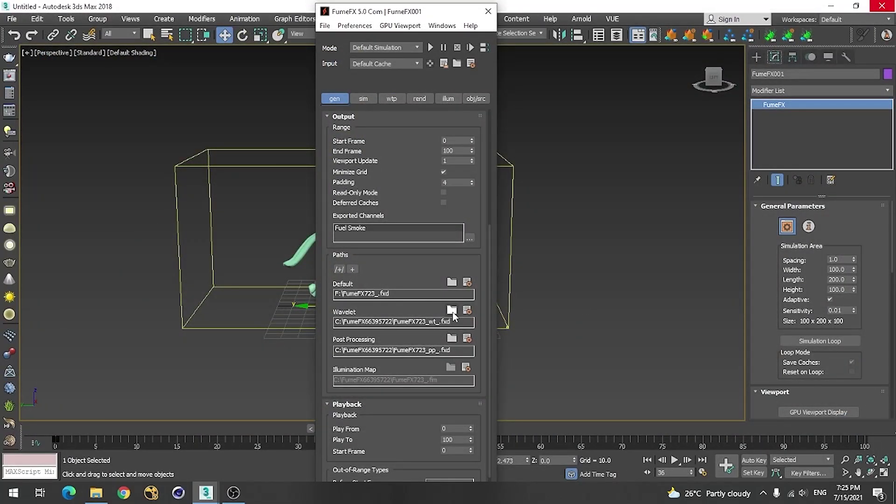
Point the Wavelet cache output path to the Cache (F:) drive as well
left_click(453, 311)
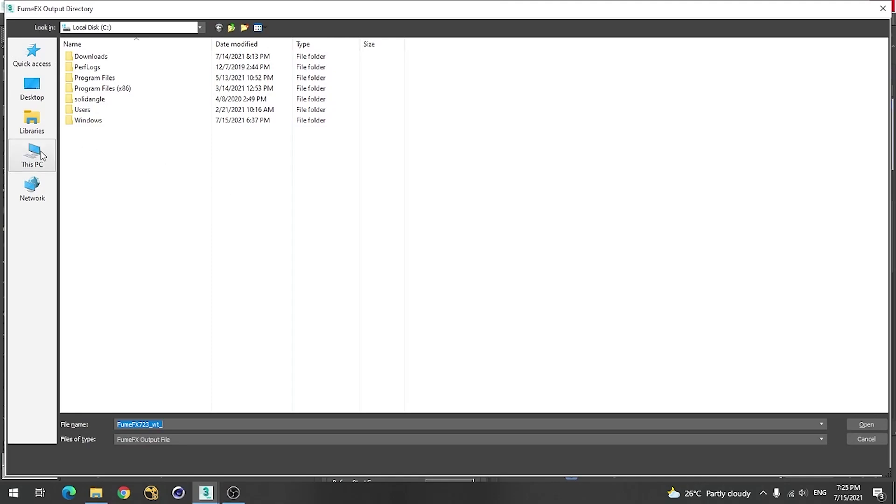
left_click(41, 155)
double_click(532, 142)
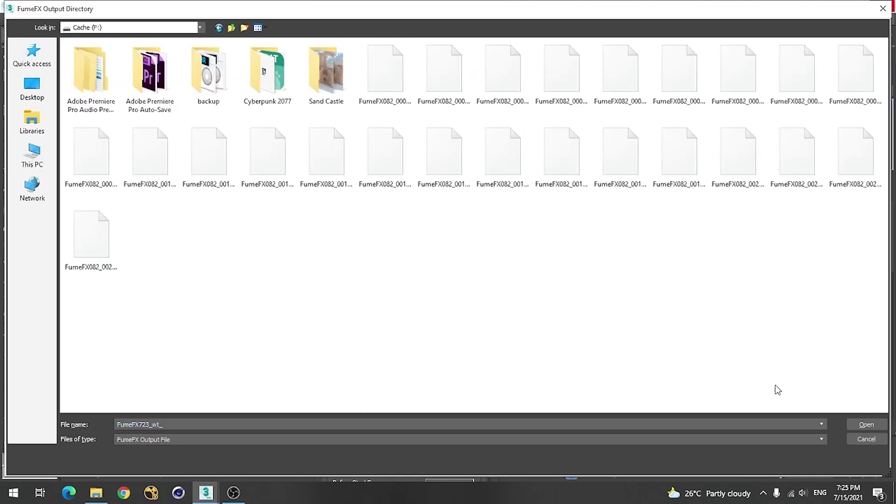
left_click(866, 425)
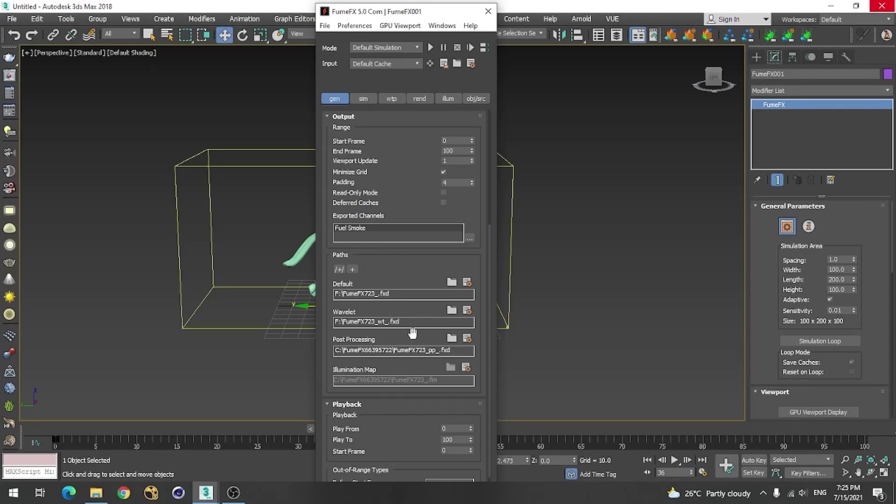
Add an Object Source to the FumeFX simulation with the horse as the smoke emitter
left_click_drag(375, 180, 387, 368)
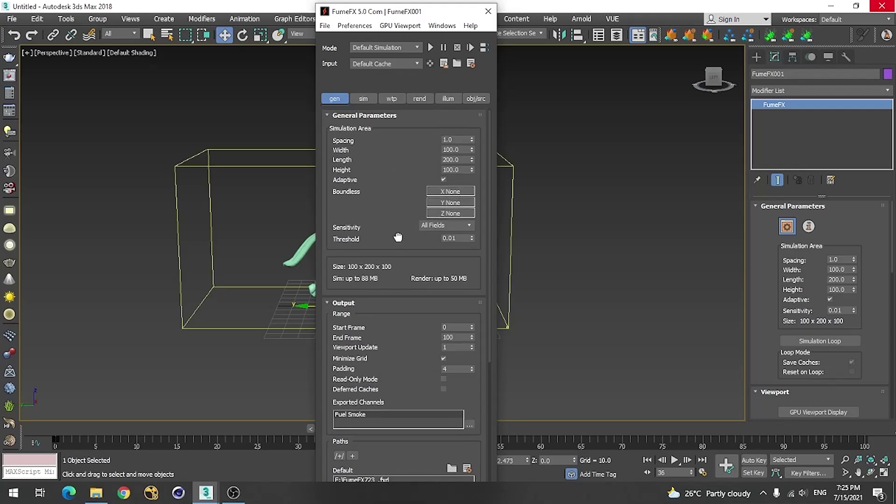
left_click(472, 99)
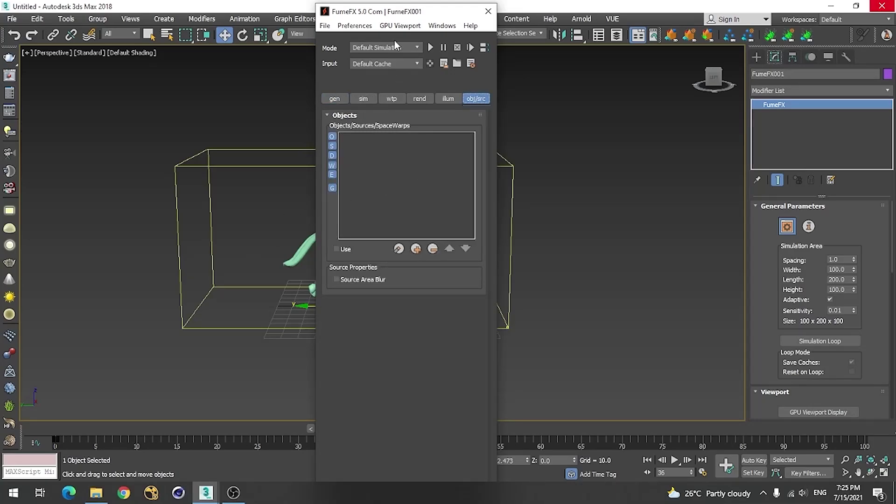
left_click_drag(396, 14, 654, 42)
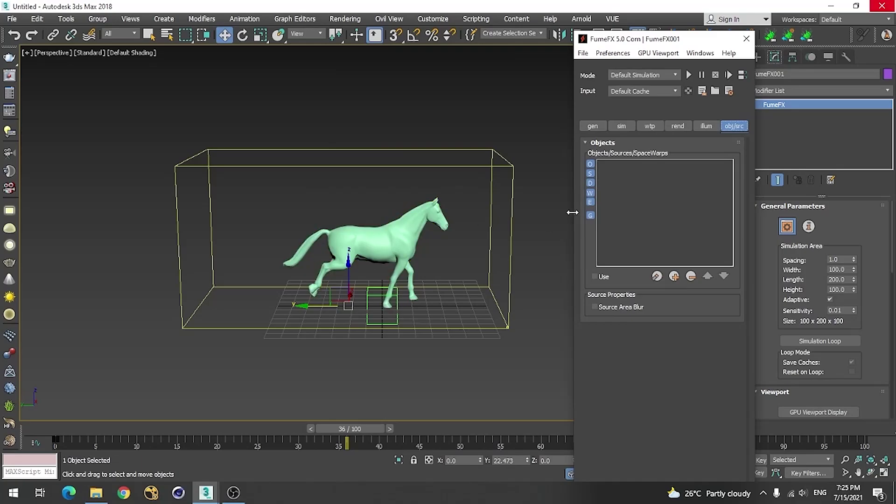
left_click(674, 275)
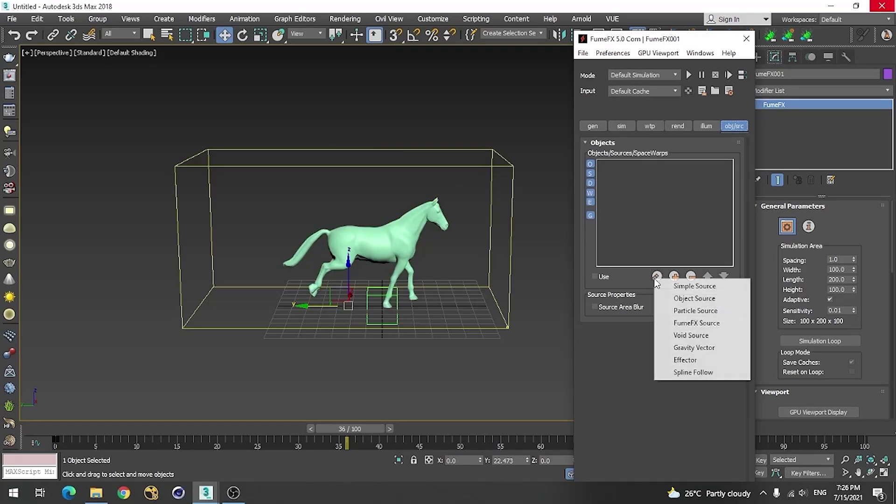
left_click(682, 299)
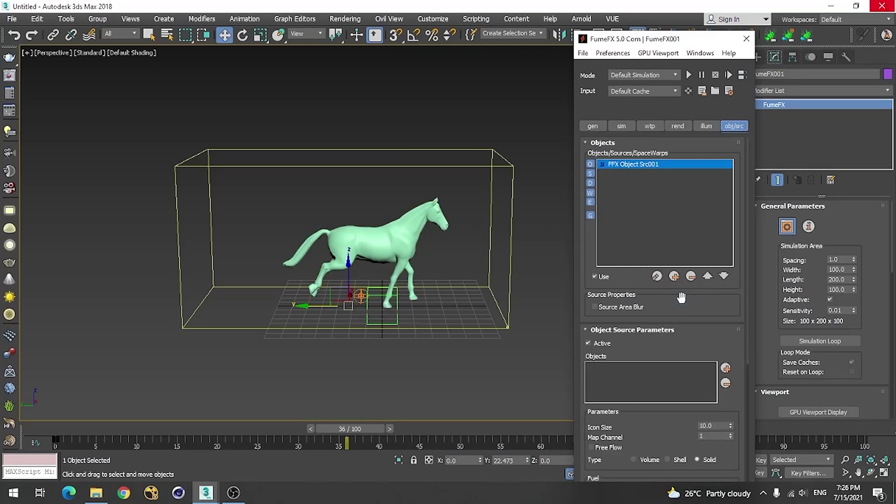
left_click(725, 368)
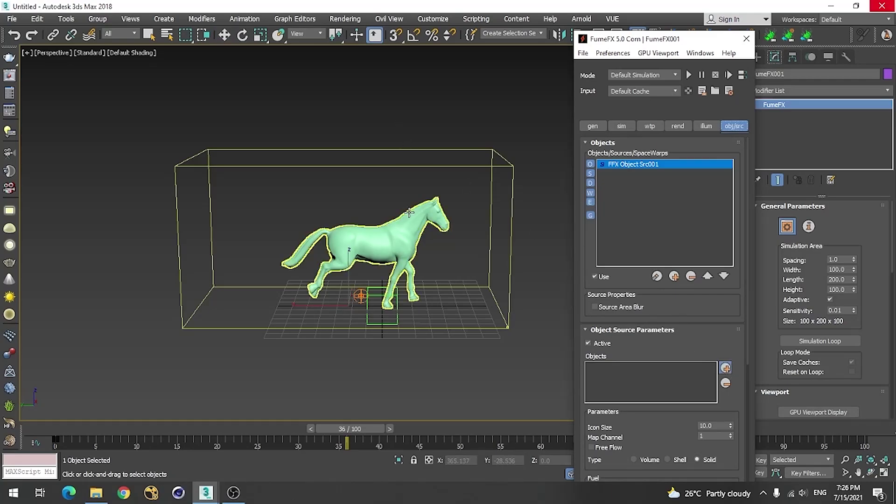
left_click(369, 238)
Set the source's Object's velocity to 2.0, leaving Smoke amount at 2.0
left_click_drag(664, 41, 600, 22)
left_click_drag(628, 325, 620, 177)
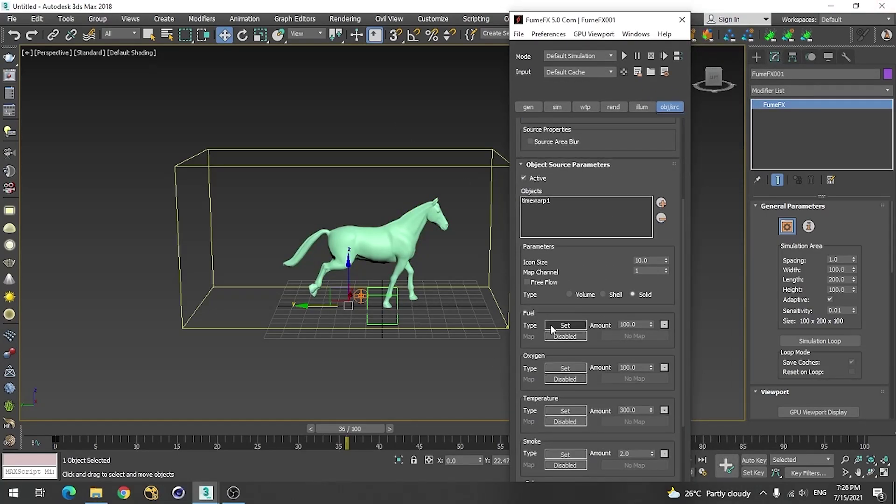
left_click_drag(528, 322, 522, 225)
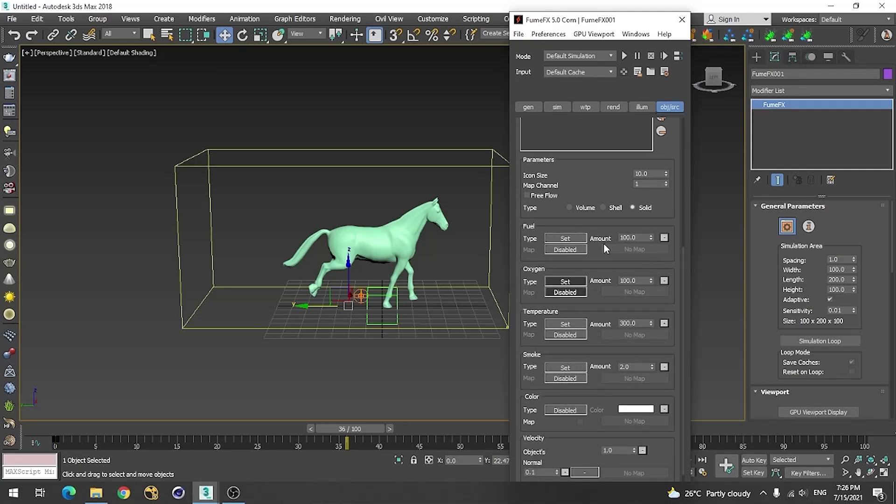
left_click_drag(529, 306, 529, 217)
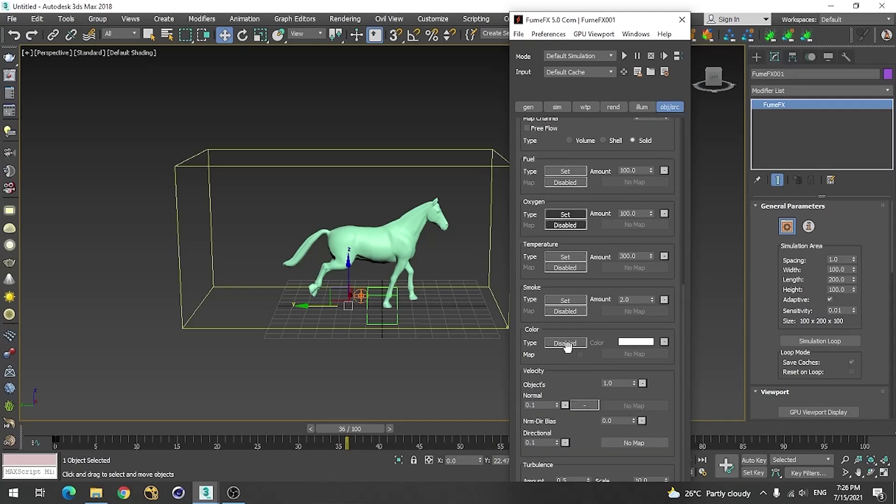
double_click(630, 300)
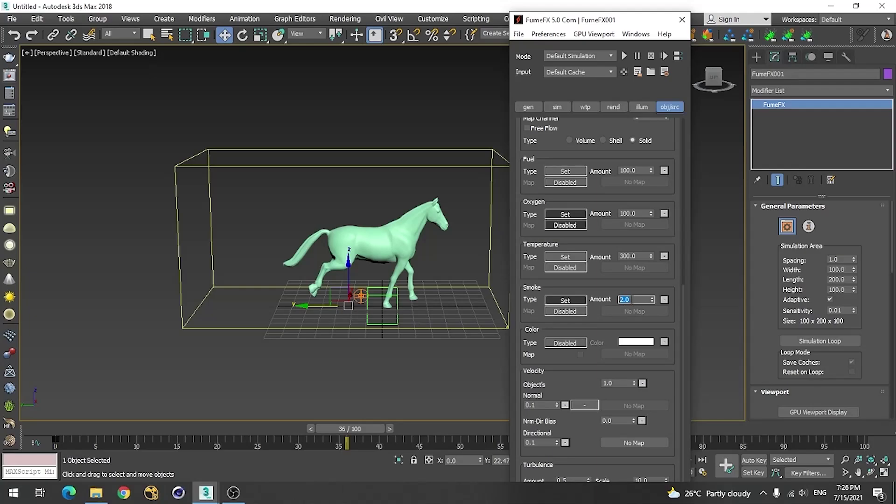
left_click(537, 366)
double_click(612, 383)
type("2")
key("Return")
scroll(571, 199, "up", 1)
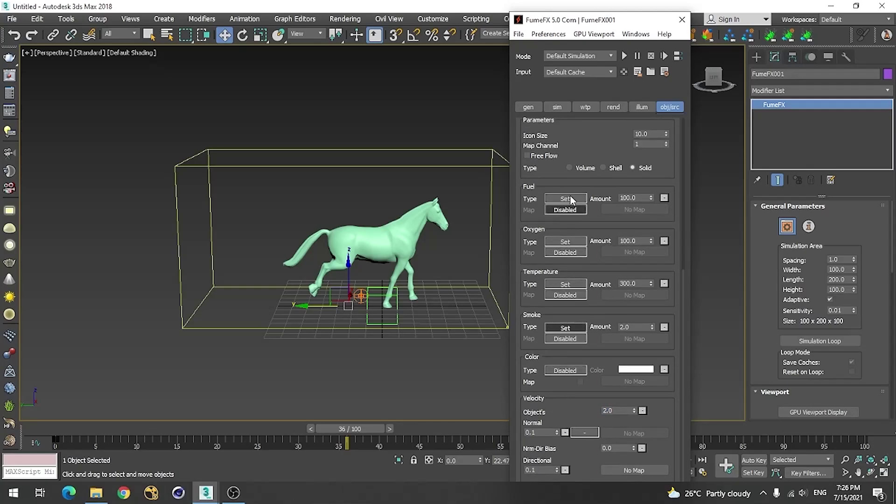
On the sim tab, set Vorticity Strength to 0.3 and Minimum Simulation Steps to 4
left_click(557, 107)
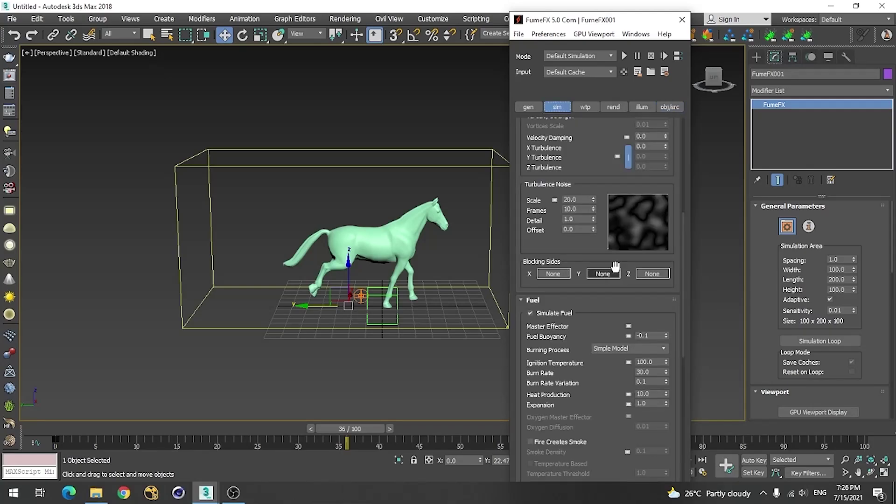
left_click_drag(615, 266, 617, 376)
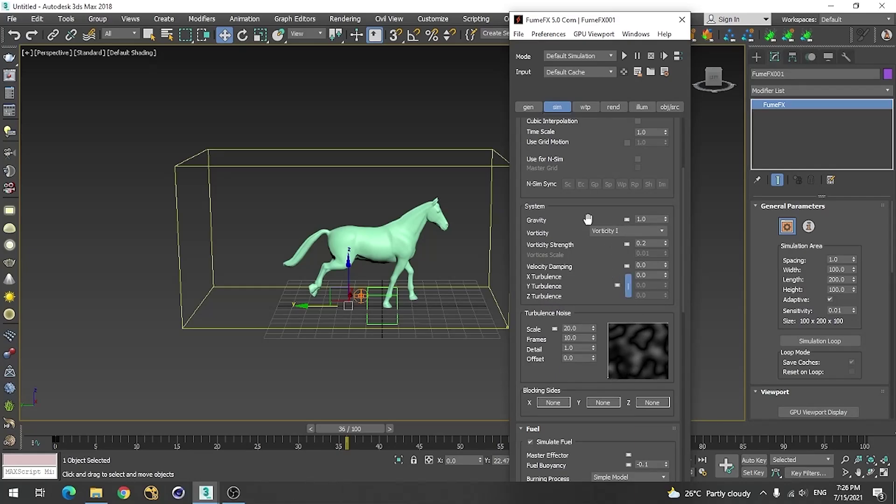
left_click(653, 242)
left_click_drag(591, 150, 580, 266)
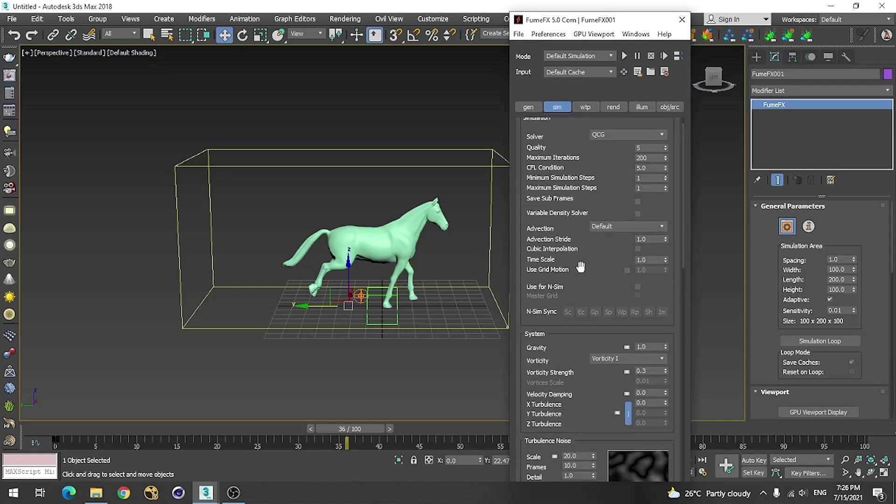
double_click(640, 178)
type("4")
left_click_drag(649, 158, 634, 159)
Set turbulence noise scale 10 and detail 5, X Turbulence 0.1, and turn off Simulate Fuel
scroll(562, 387, "down", 5)
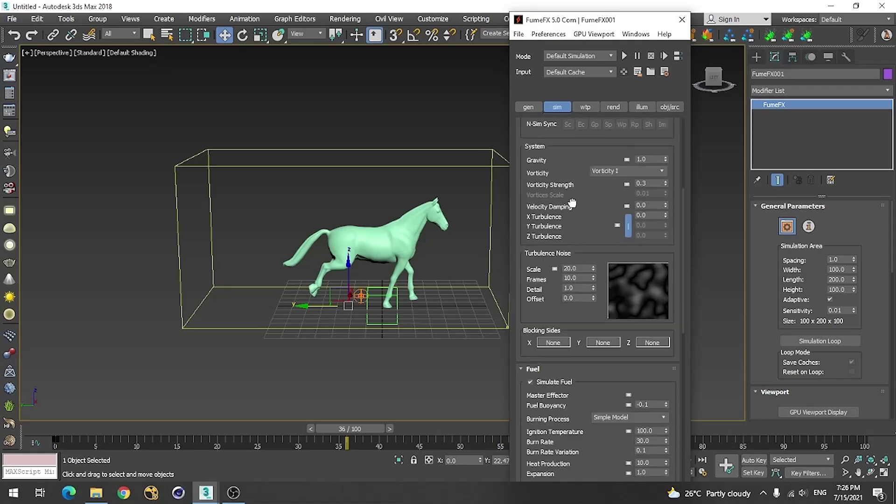
left_click_drag(594, 286, 548, 280)
double_click(578, 269)
type("10")
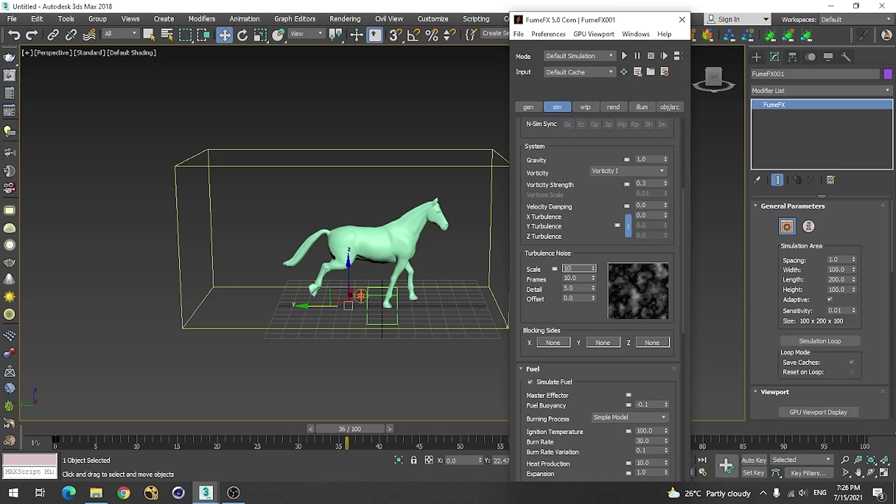
key("Return")
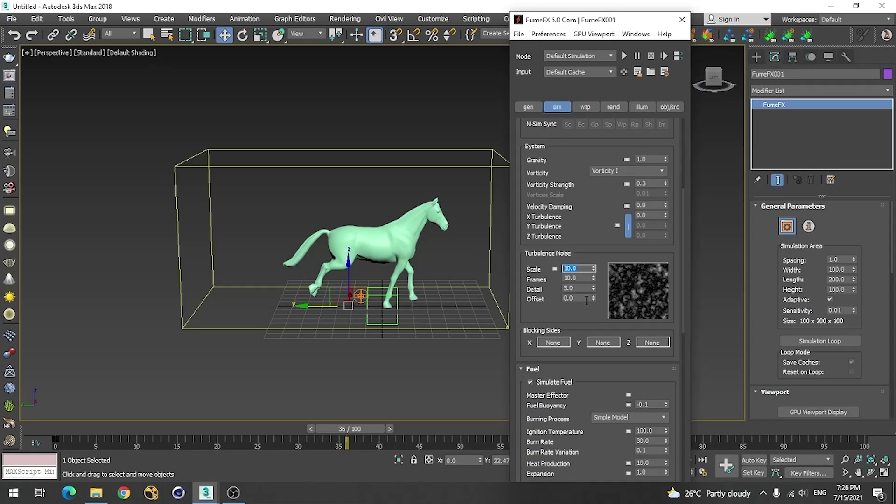
left_click(656, 216)
left_click_drag(566, 226, 582, 70)
left_click_drag(553, 335, 548, 313)
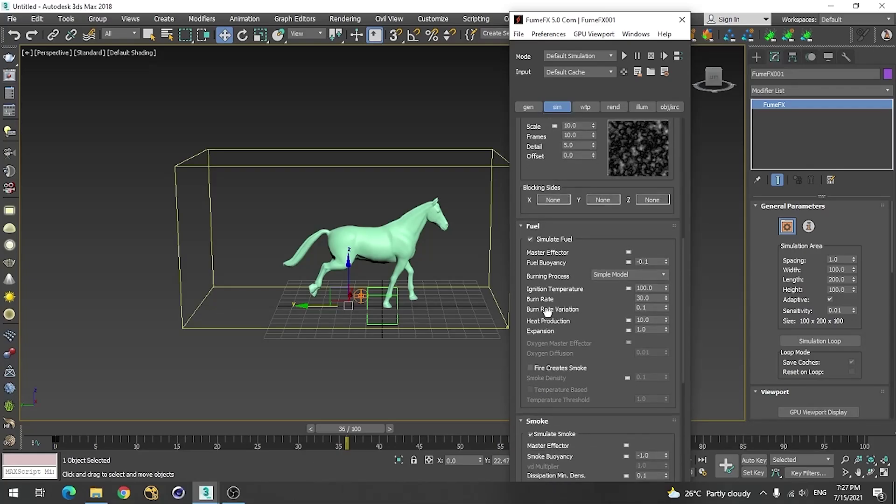
left_click(530, 239)
left_click_drag(562, 343, 568, 141)
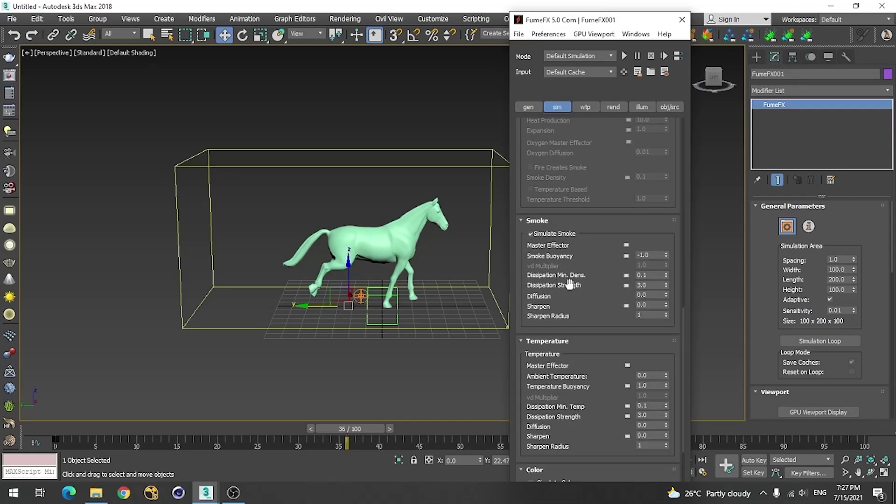
Use Save As to store the scene as tute.max in the Desktop folder
left_click(12, 19)
left_click(247, 254)
key("ctrl+s")
left_click(32, 108)
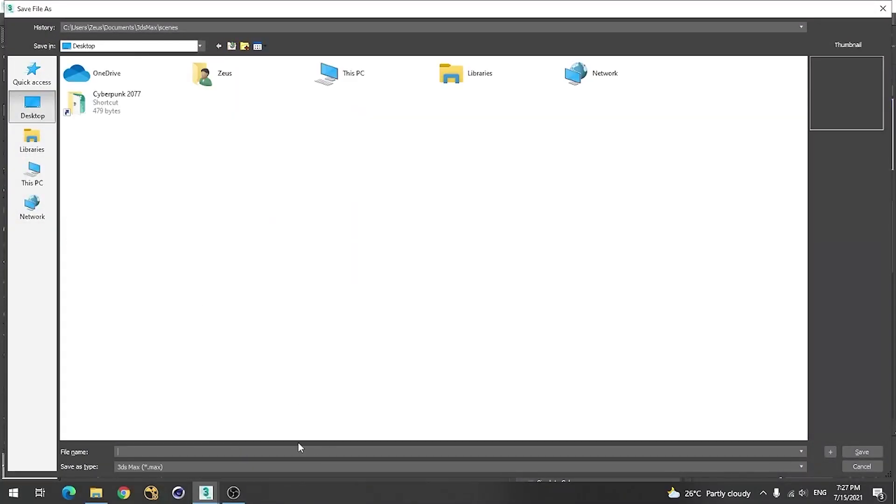
type("tute")
left_click(867, 453)
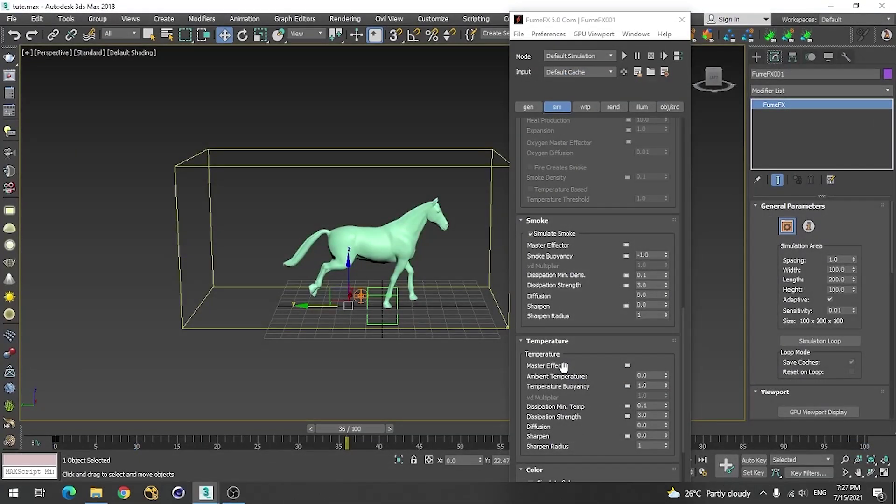
left_click_drag(569, 196, 587, 440)
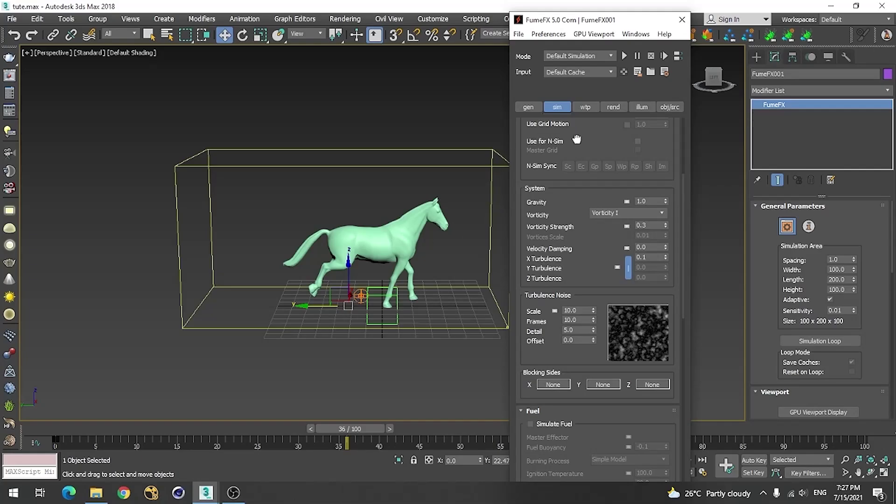
Enable the GPU Viewport preview, then run the FumeFX simulation and stop it at frame 15
left_click(593, 34)
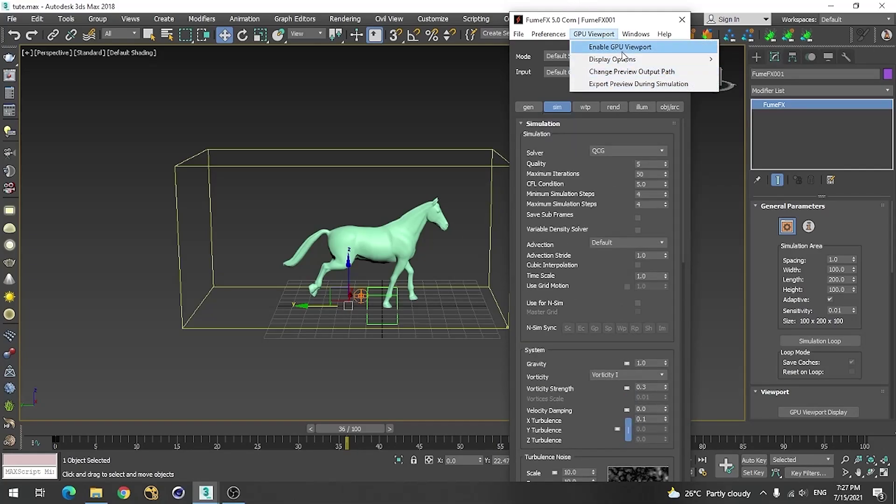
left_click(609, 44)
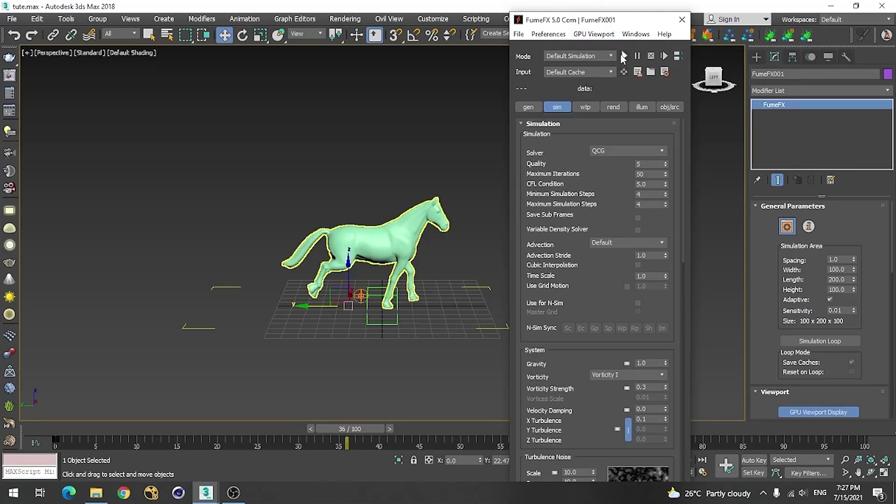
left_click(624, 55)
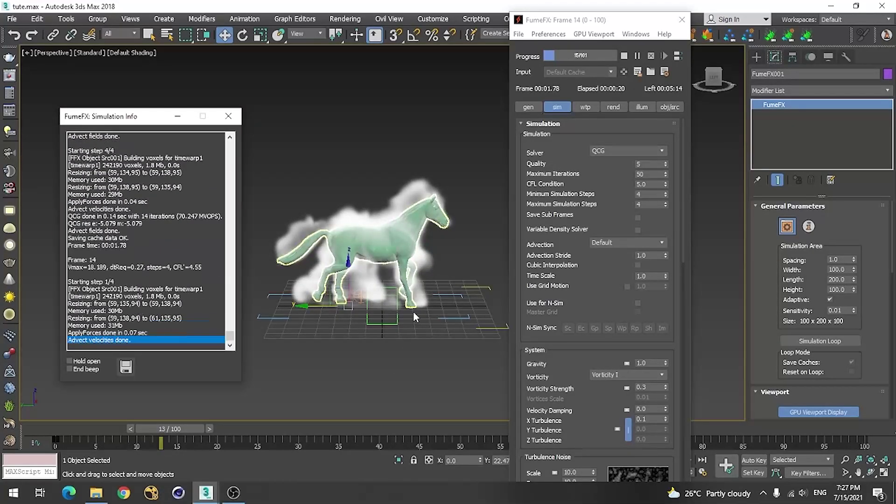
left_click(624, 56)
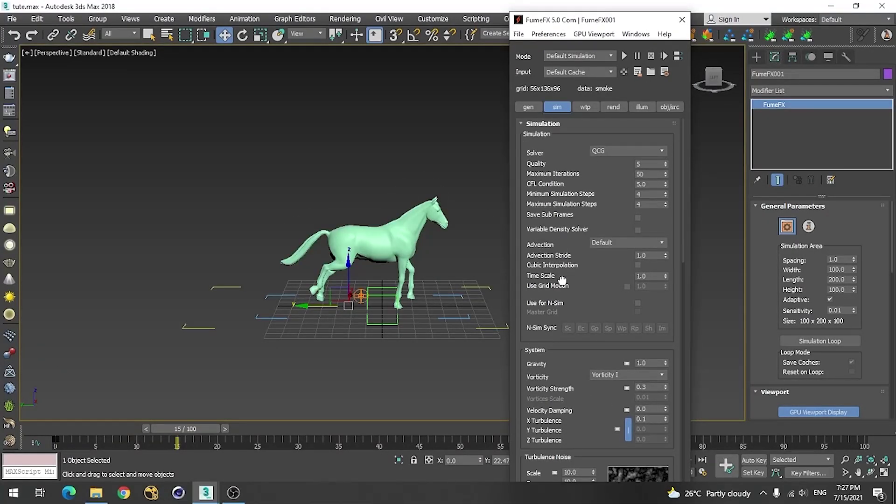
Return to frame 8 and add an FFX Gravity vector from the obj/src source list
left_click_drag(189, 427, 136, 423)
scroll(570, 232, "down", 3)
scroll(541, 249, "up", 3)
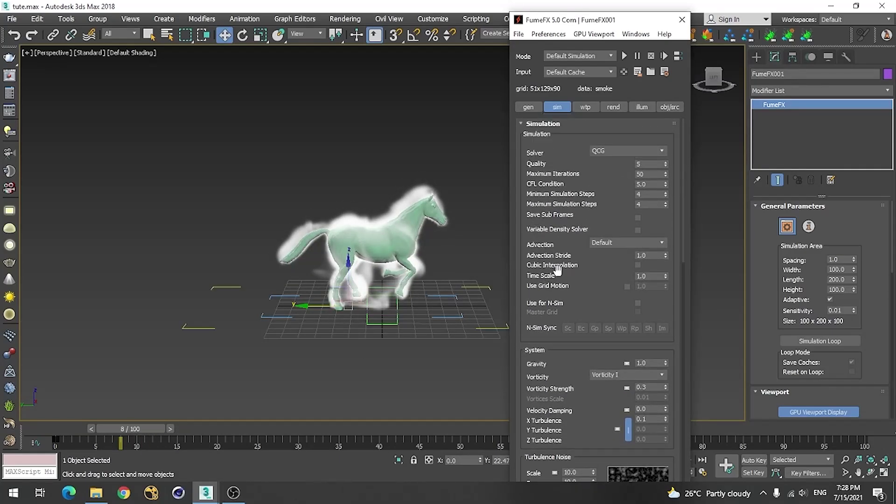
scroll(561, 322, "down", 3)
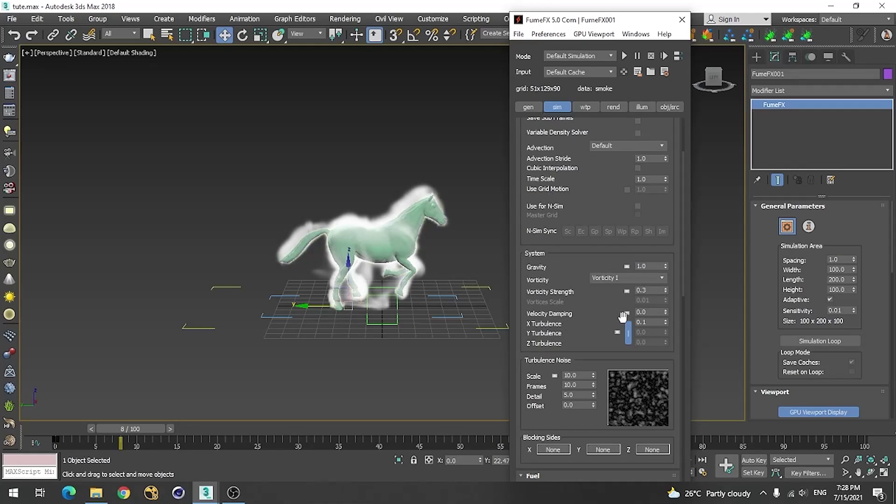
left_click(670, 107)
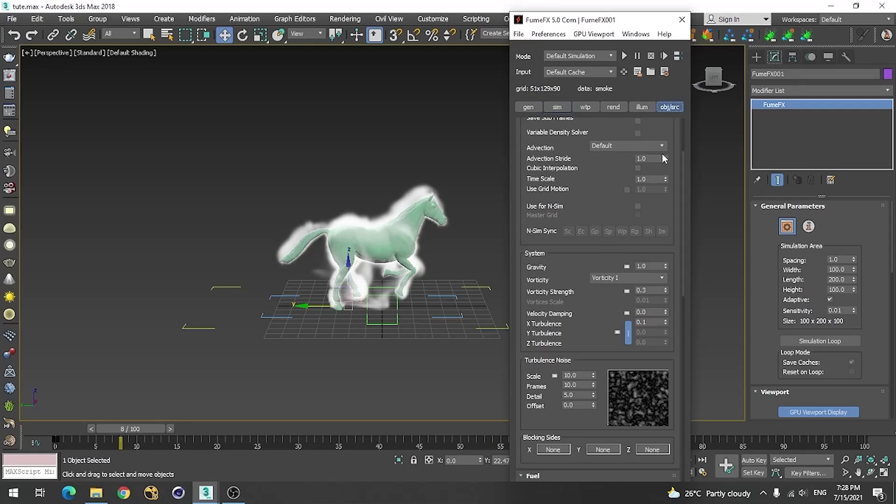
scroll(557, 172, "up", 3)
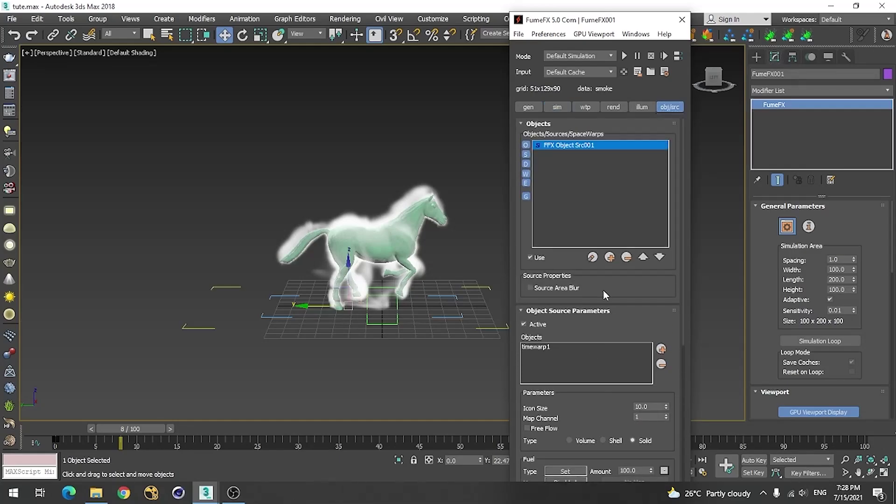
left_click(592, 257)
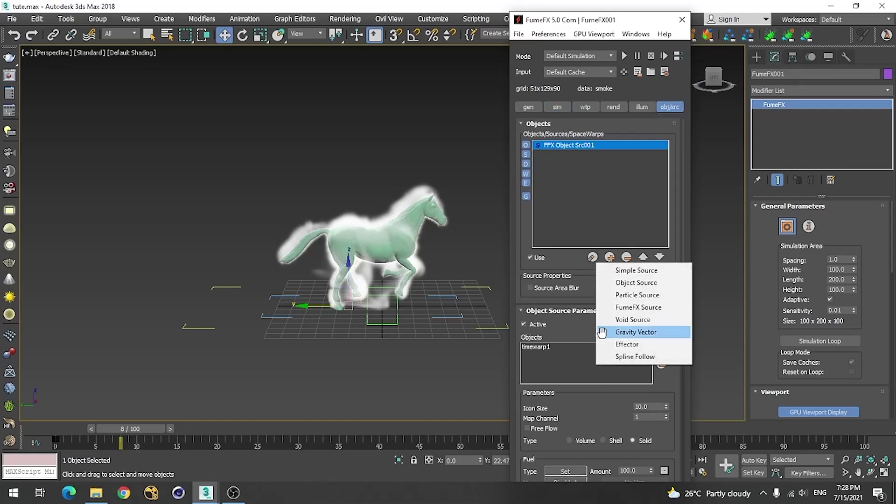
left_click(643, 333)
Move the gravity helper beside the grid and rotate it 180° on X with Angle Snap on
left_click_drag(588, 29, 697, 88)
left_click(362, 355)
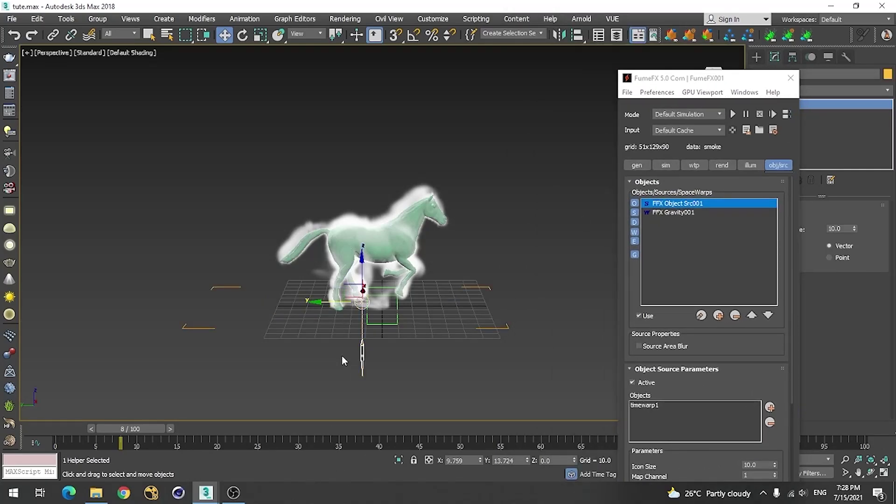
left_click_drag(322, 308, 526, 319)
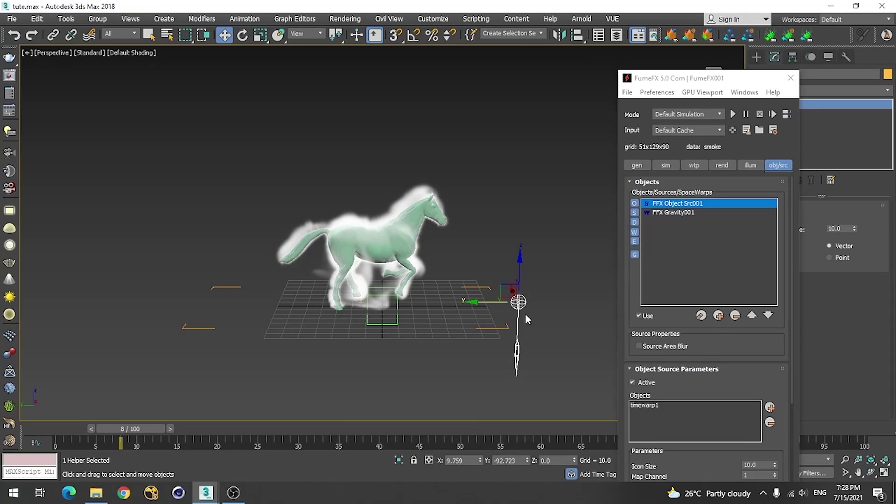
key("e")
left_click_drag(489, 271, 559, 282)
key("ctrl+z")
key("a")
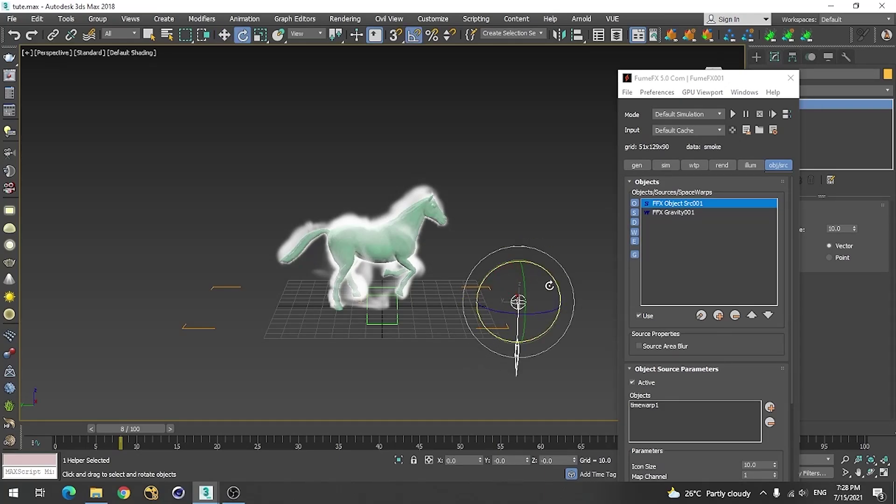
left_click_drag(496, 272, 623, 287)
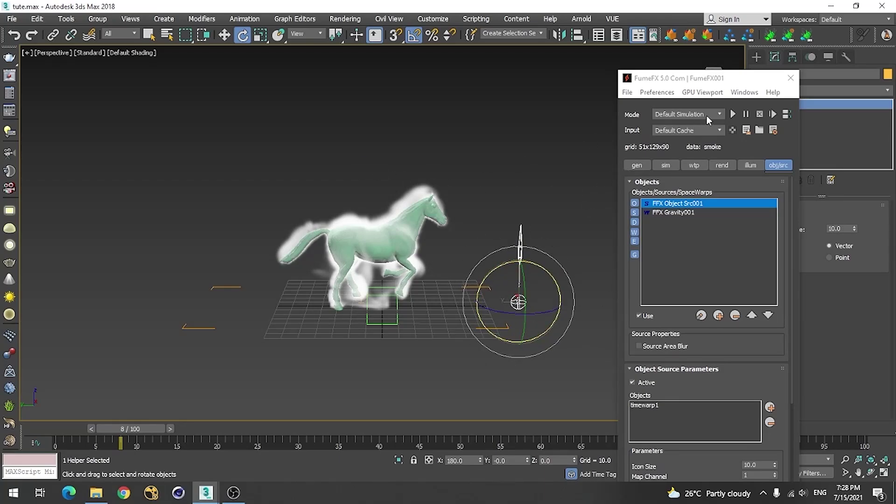
Re-run the smoke simulation and scrub the timeline to review the fuller smoke
left_click(732, 114)
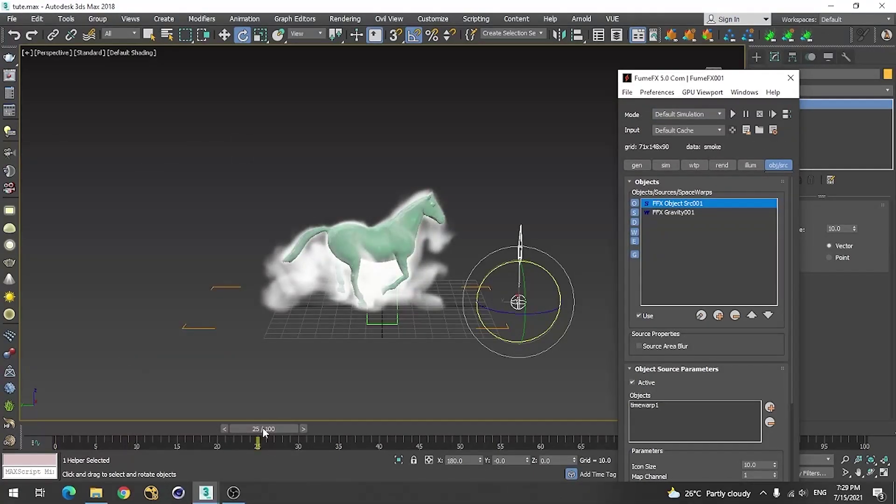
left_click_drag(262, 427, 165, 421)
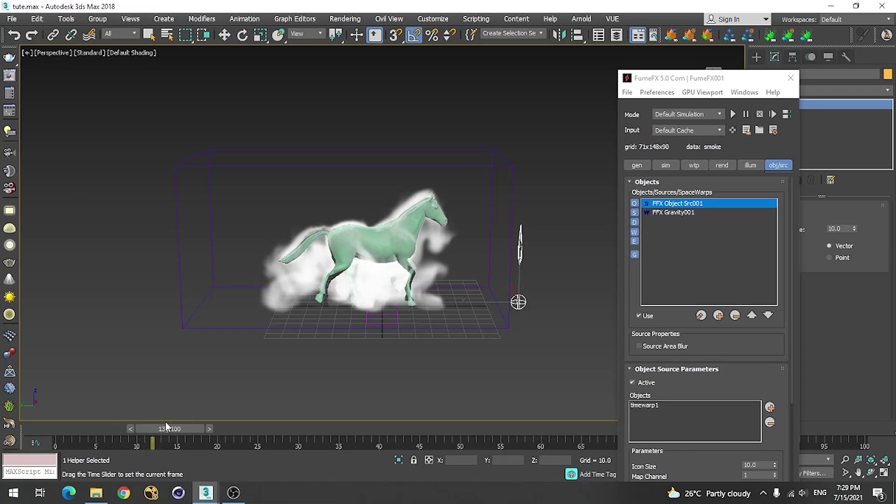
key("e")
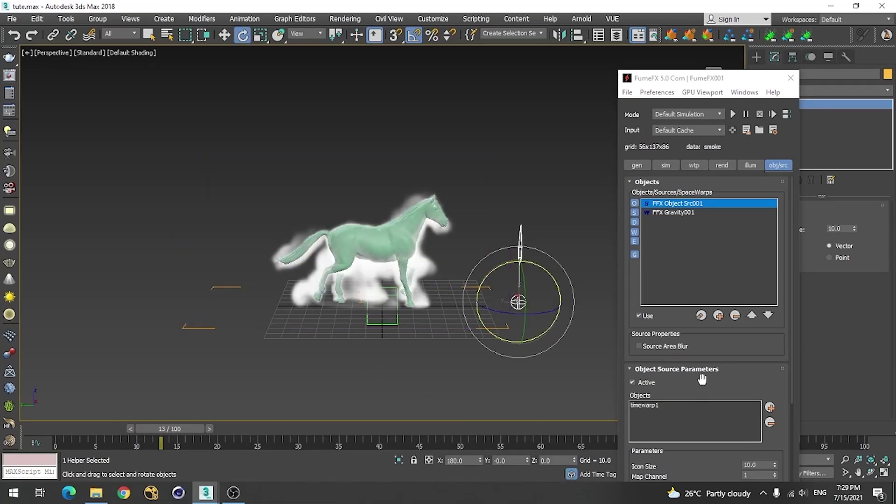
In the FumeFX sim tab, set smoke Dissipation Strength to 20.0 and Dissipation Min. Dens. to 1.0
left_click(666, 167)
left_click_drag(681, 351, 668, 189)
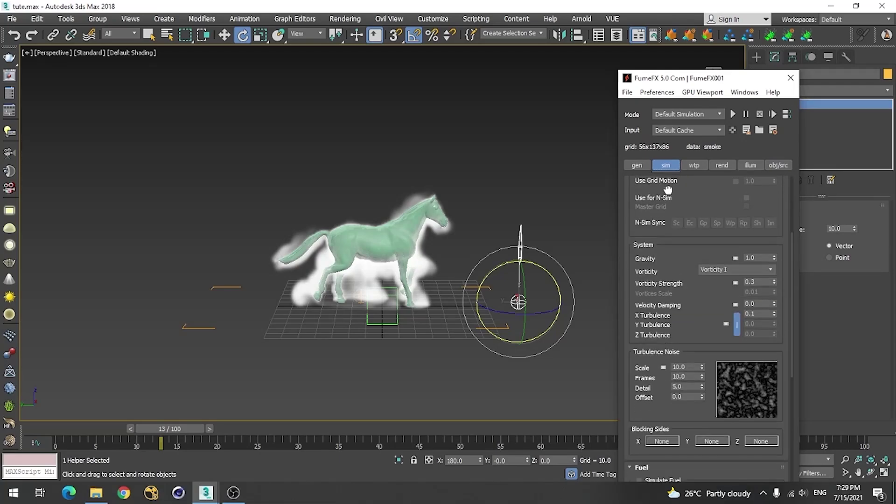
left_click_drag(663, 331, 662, 202)
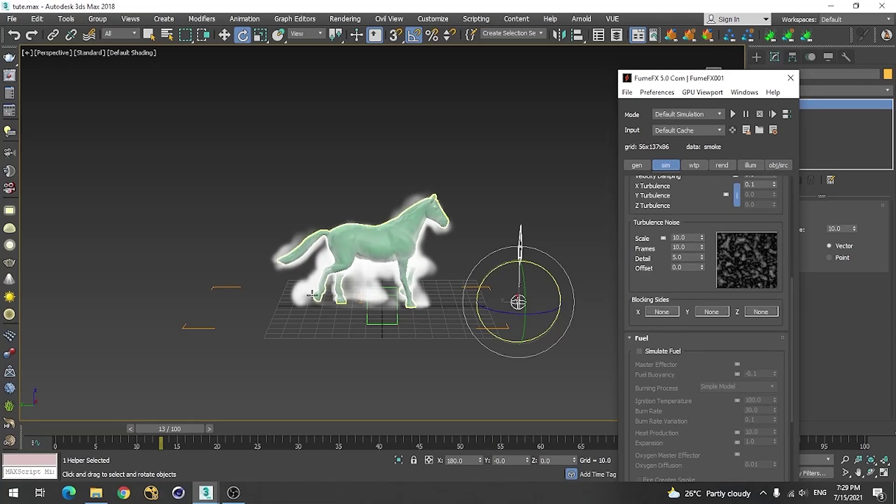
scroll(652, 391, "down", 6)
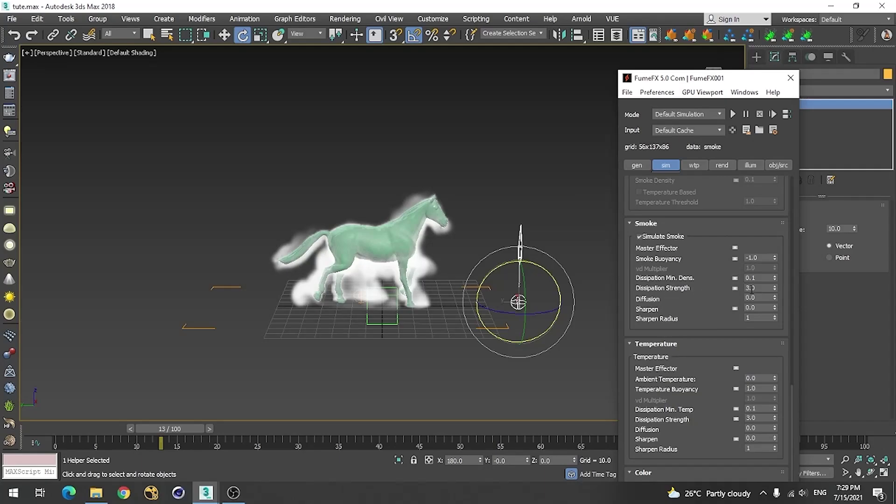
left_click(767, 288)
type("20")
left_click(762, 278)
left_click(758, 308)
left_click_drag(677, 285, 671, 404)
scroll(658, 238, "up", 10)
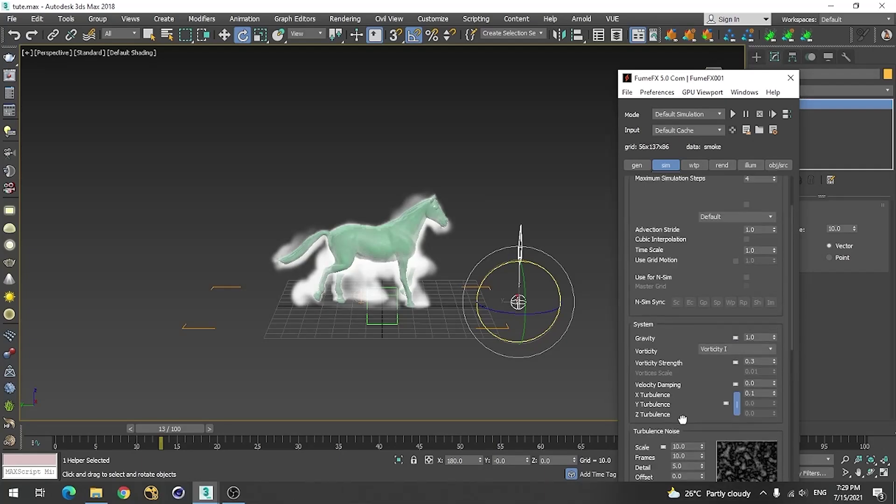
scroll(681, 202, "up", 1)
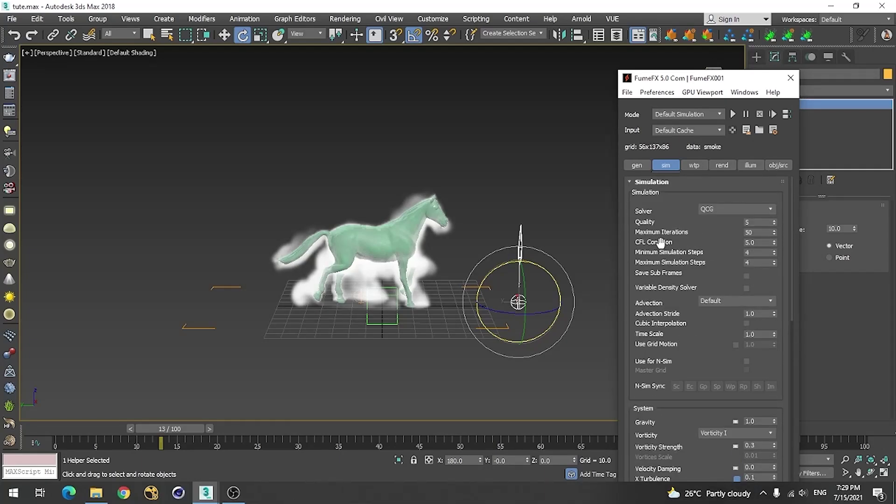
Set the FumeFX grid Spacing to 0.5 in the gen tab, giving a 200 x 400 x 200 grid
left_click(637, 165)
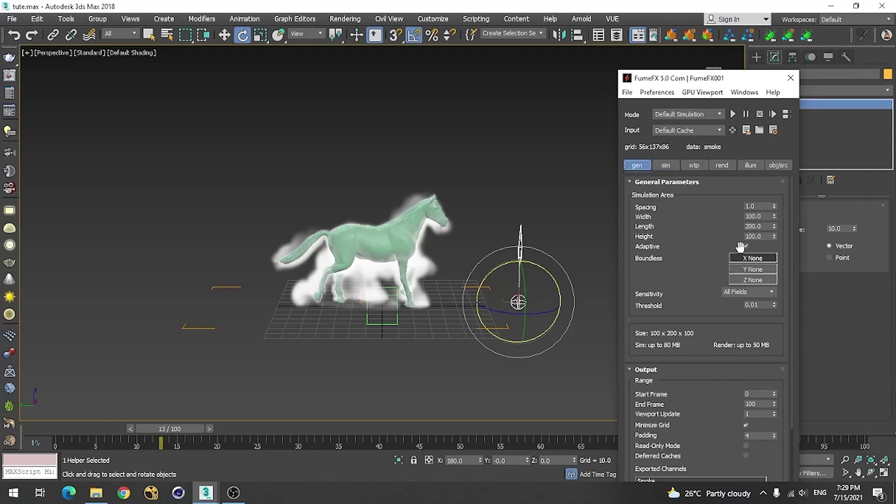
double_click(760, 206)
type(".5")
key("Return")
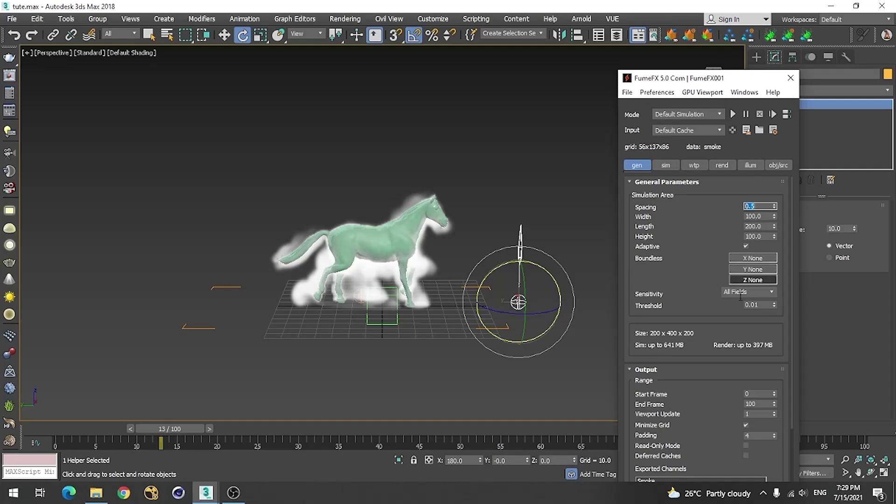
Re-run the smoke simulation and scrub the timeline to preview the result
left_click(731, 113)
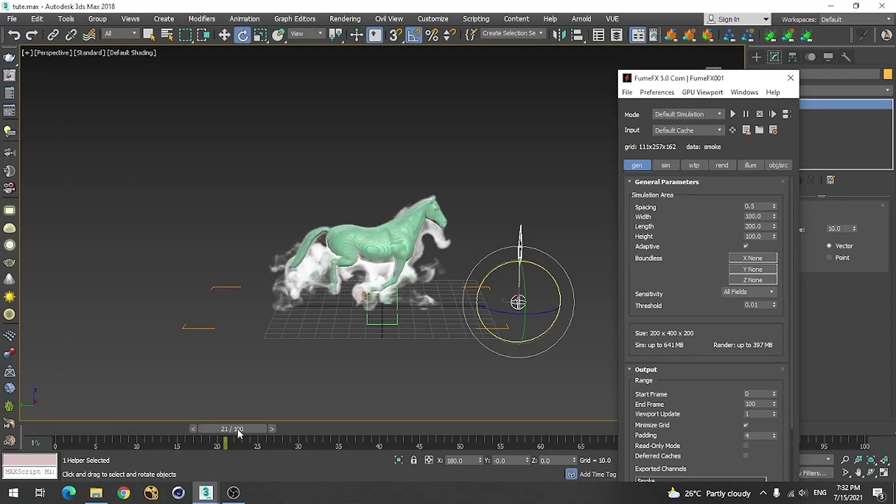
left_click_drag(237, 430, 172, 427)
key("e")
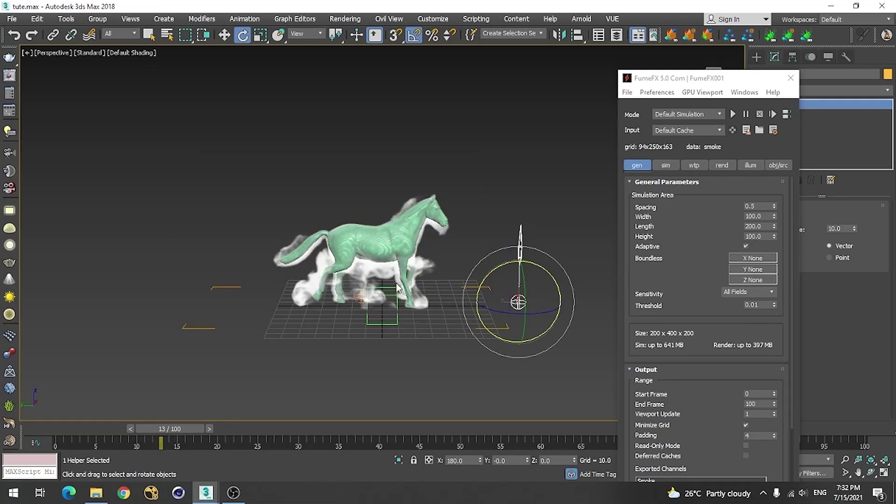
Set the Turbulence Noise Scale to 20.0 and Detail to 1.0 in the sim tab
left_click(672, 165)
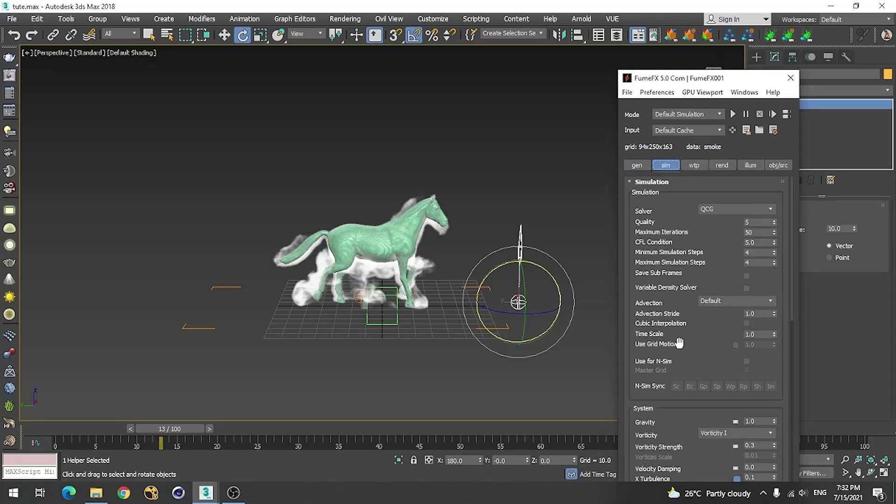
scroll(679, 343, "down", 5)
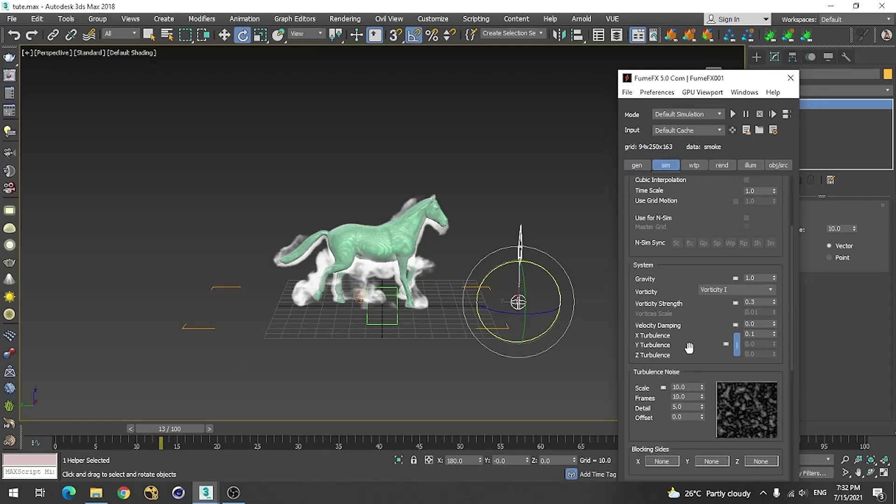
scroll(689, 348, "down", 2)
double_click(692, 329)
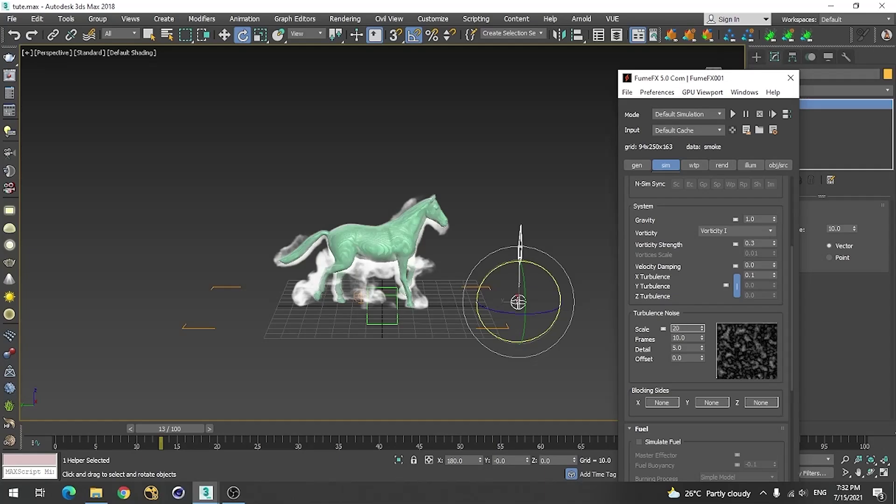
type("20")
key("Return")
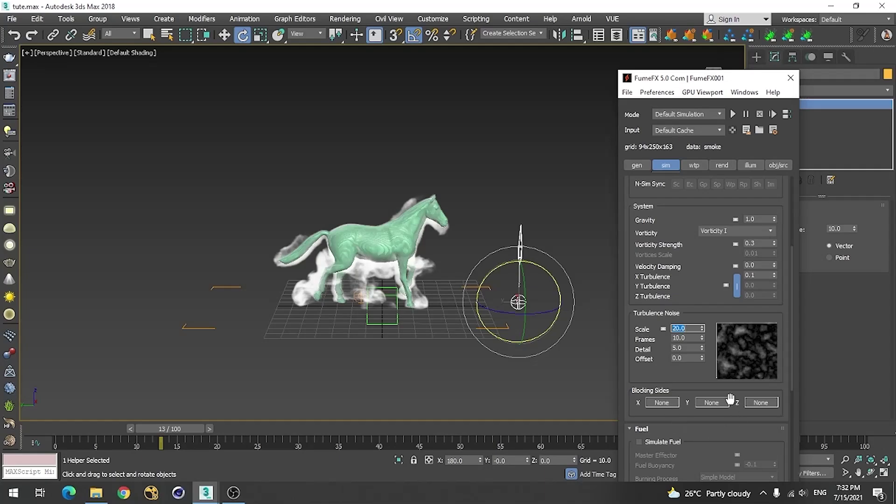
double_click(688, 349)
type("1")
key("Return")
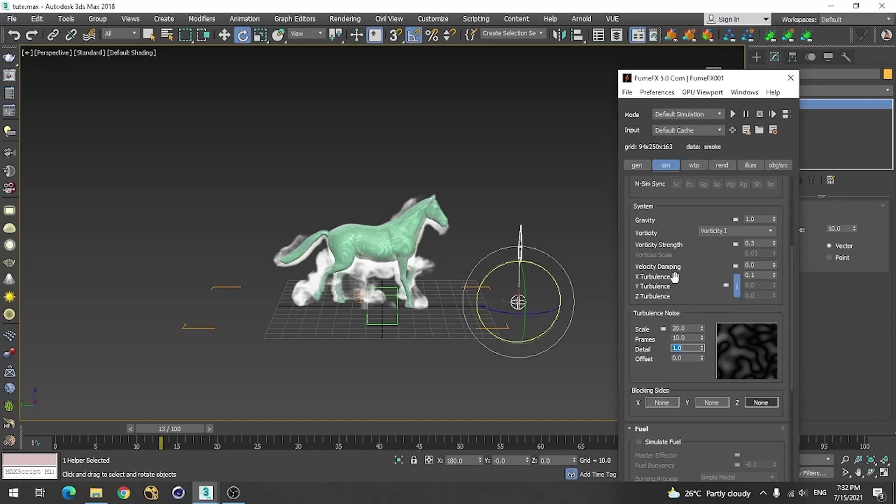
Set Minimum Simulation Steps to 2
scroll(675, 251, "up", 5)
double_click(753, 225)
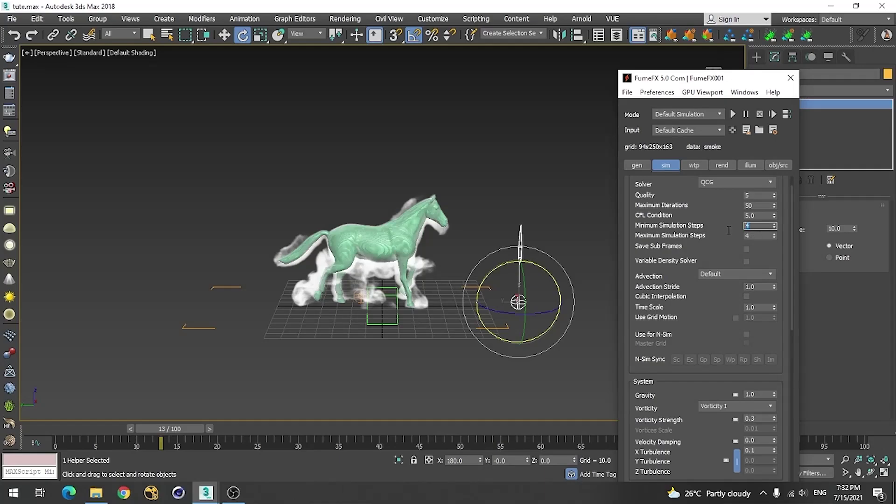
type("2")
key("Tab")
scroll(709, 317, "down", 2)
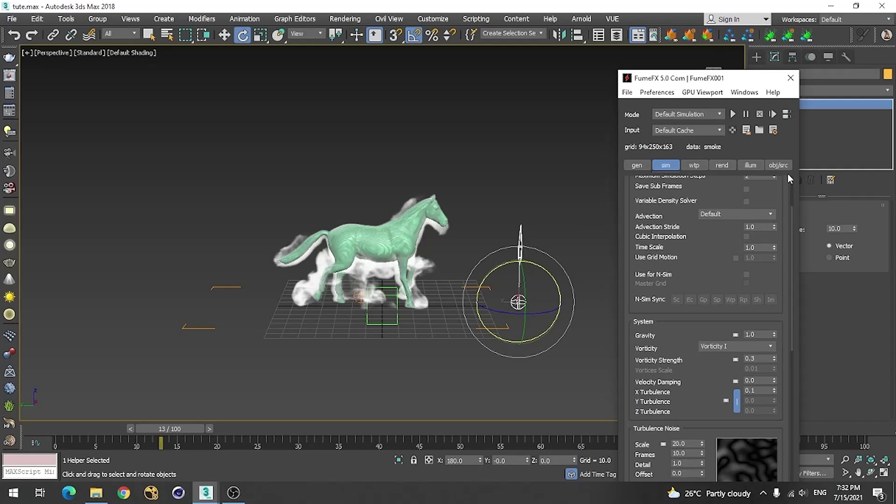
Set the Z Blocking Side to -Z, leaving X and Y at None, and move the FumeFX window left
scroll(709, 387, "down", 5)
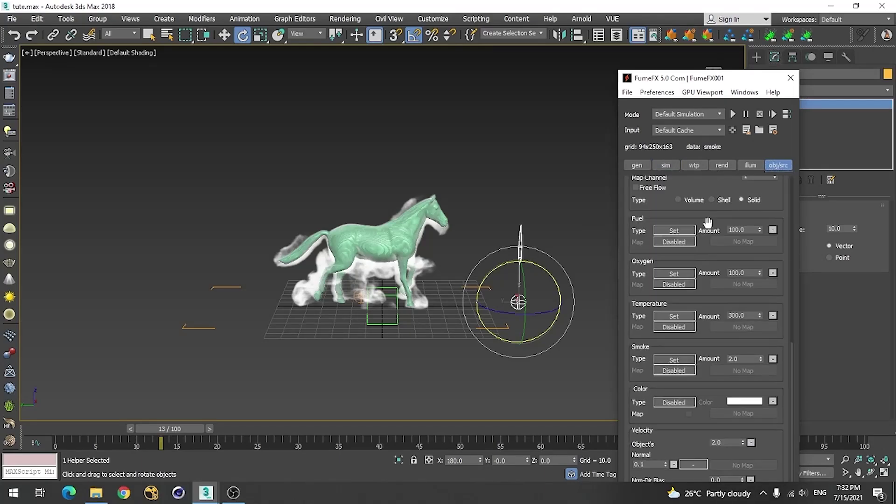
double_click(749, 357)
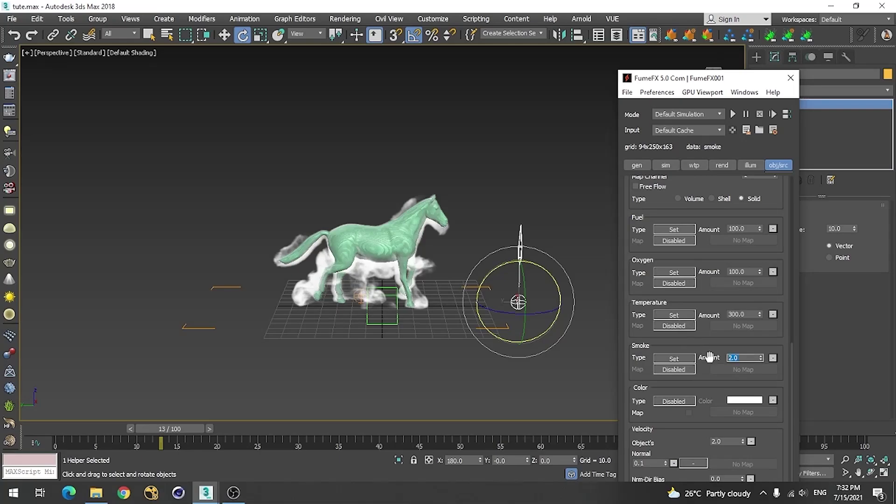
left_click(664, 166)
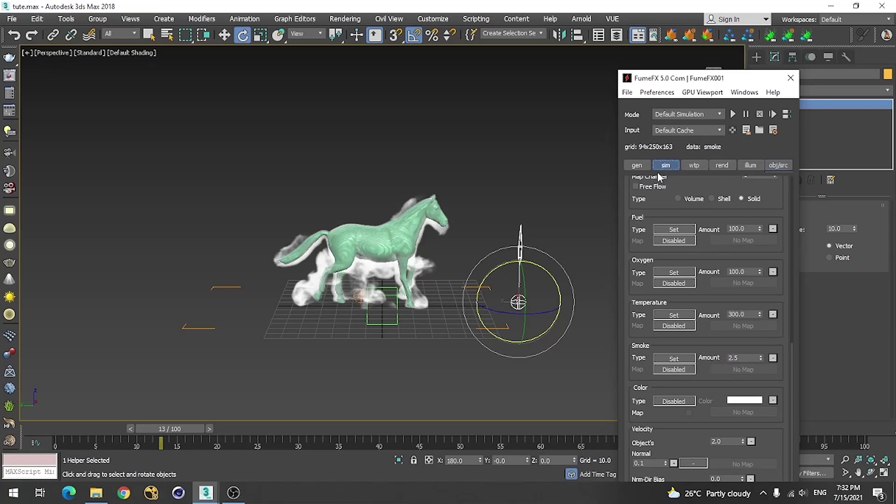
scroll(674, 378, "down", 6)
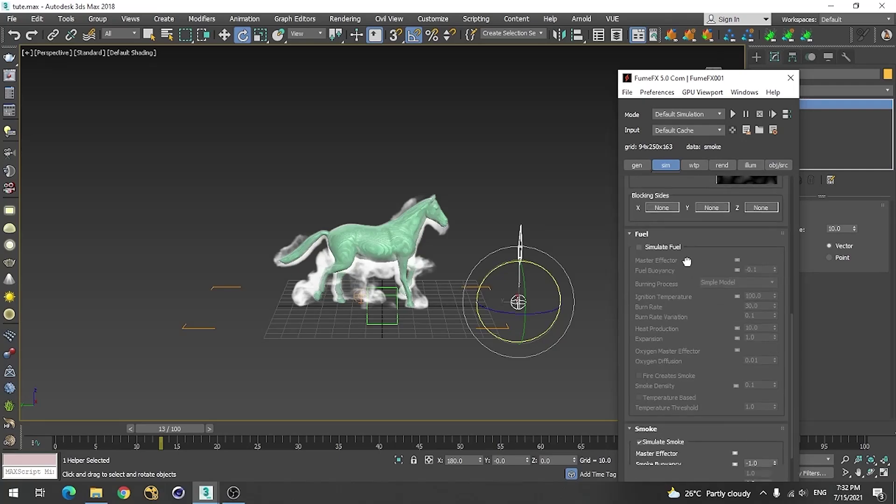
scroll(682, 258, "down", 2)
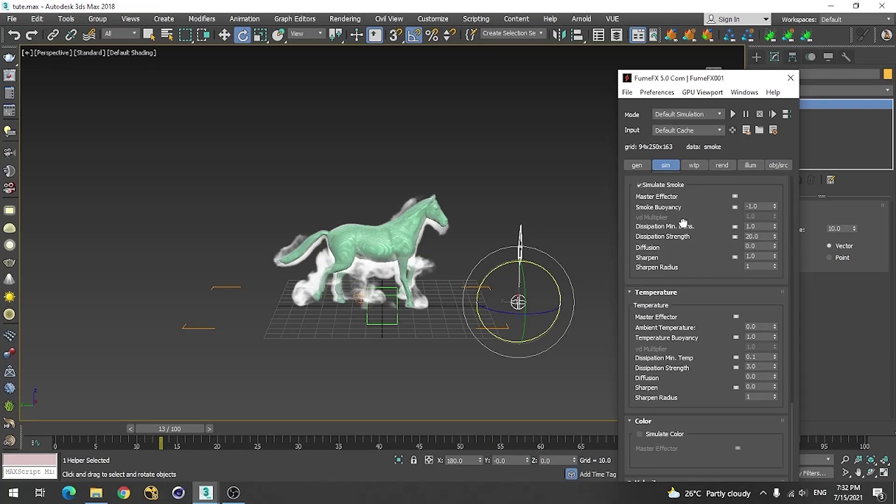
left_click_drag(682, 223, 680, 318)
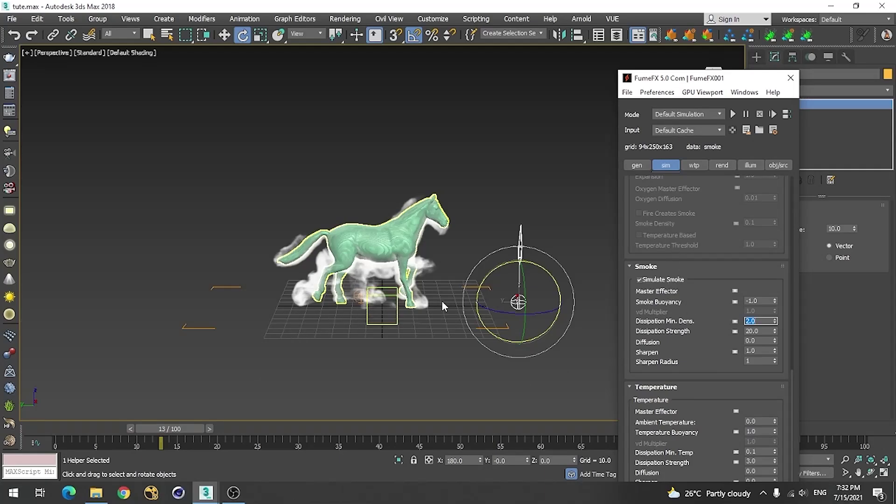
scroll(671, 212, "up", 5)
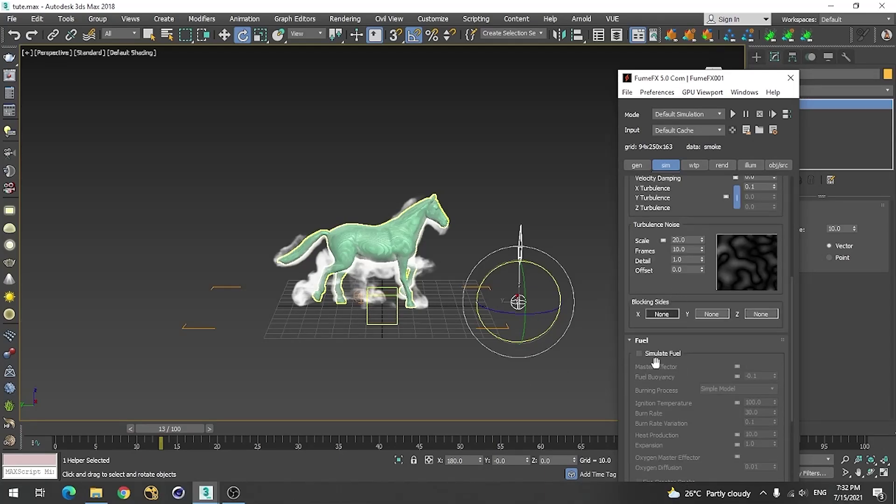
left_click(762, 314)
left_click(786, 334)
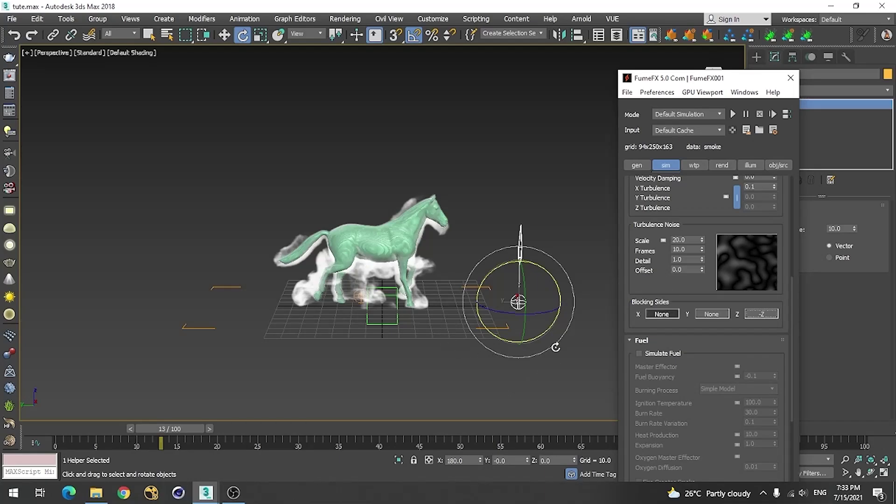
left_click_drag(681, 78, 152, 128)
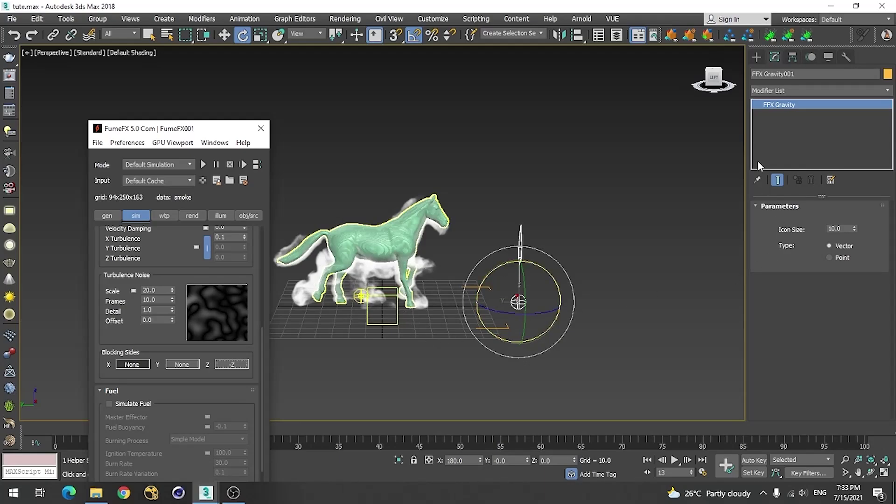
Create a Wind space warp to the right of the horse and rotate it to blow toward the horse
left_click(757, 57)
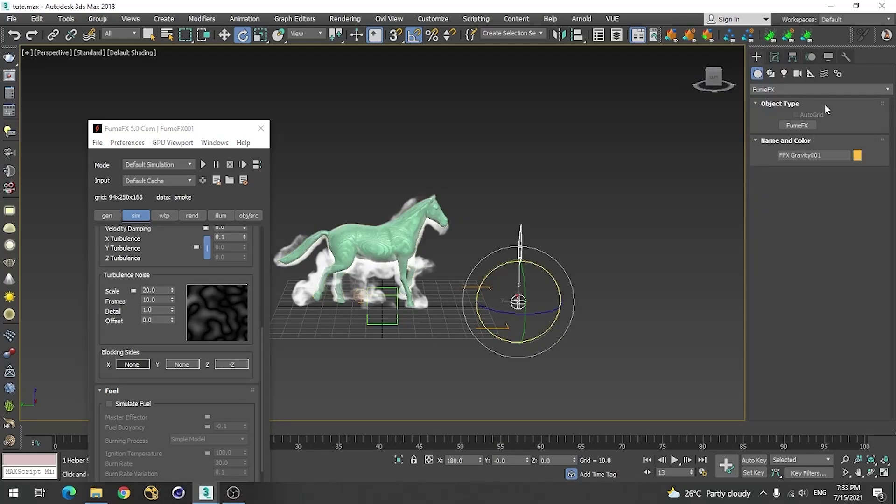
left_click(822, 75)
left_click(853, 161)
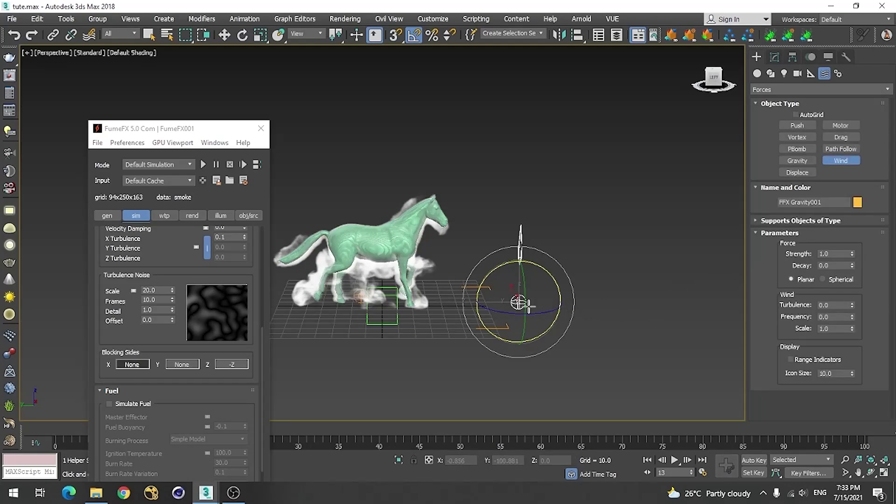
left_click_drag(590, 286, 607, 334)
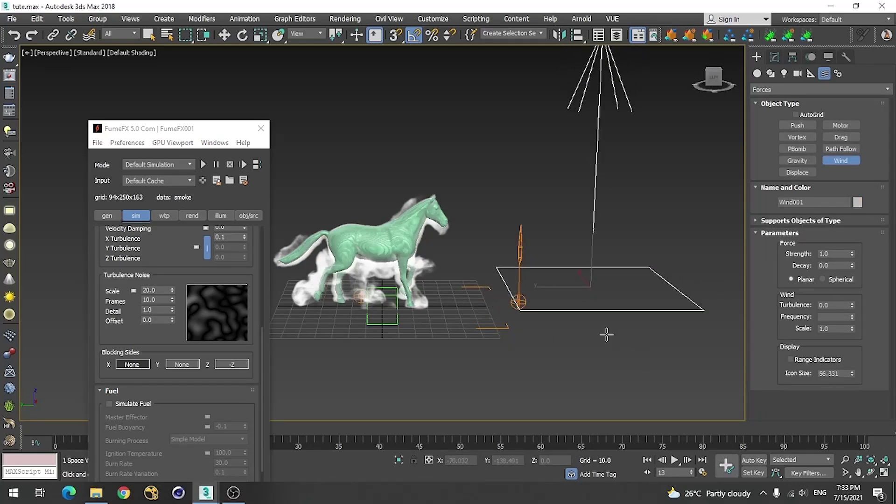
key("e")
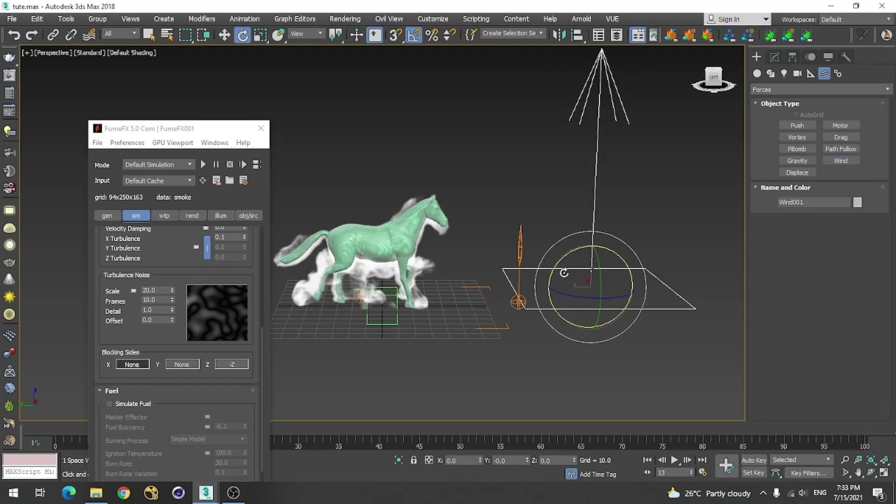
left_click_drag(571, 255, 487, 212)
key("w")
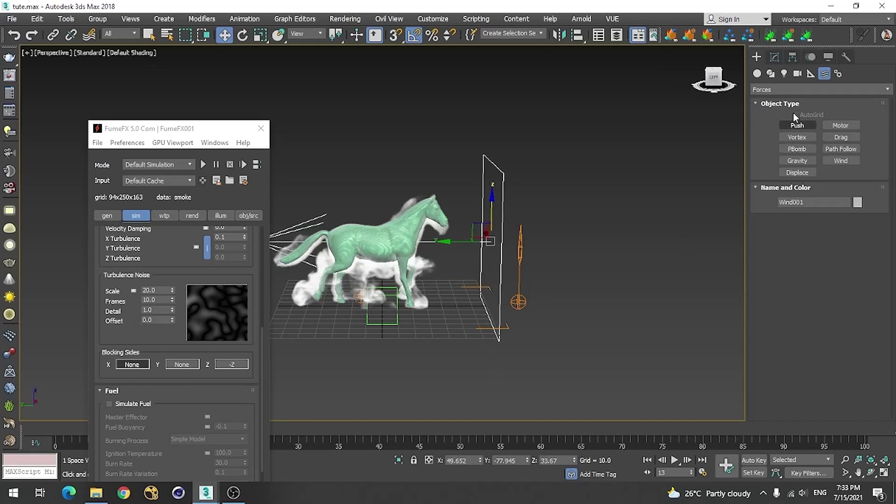
Set the Wind001 Turbulence and Frequency both to 1.0
left_click(777, 58)
left_click(833, 290)
type("1")
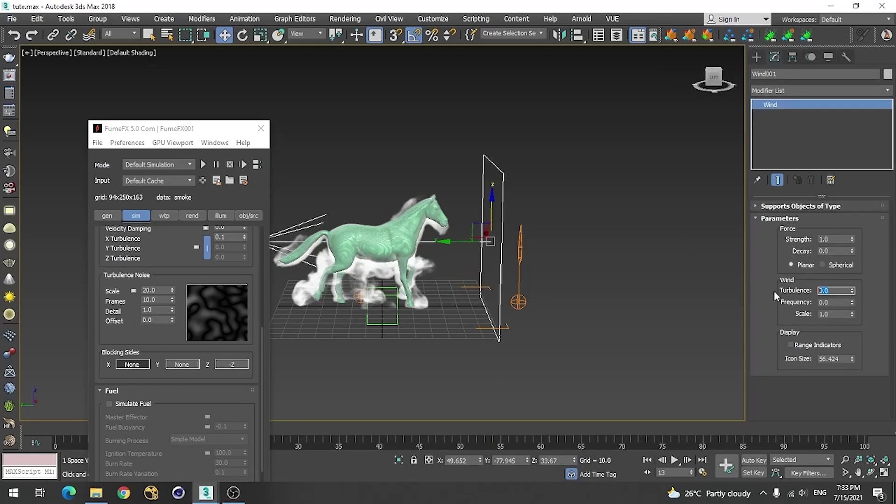
left_click(838, 303)
type("1")
key("Return")
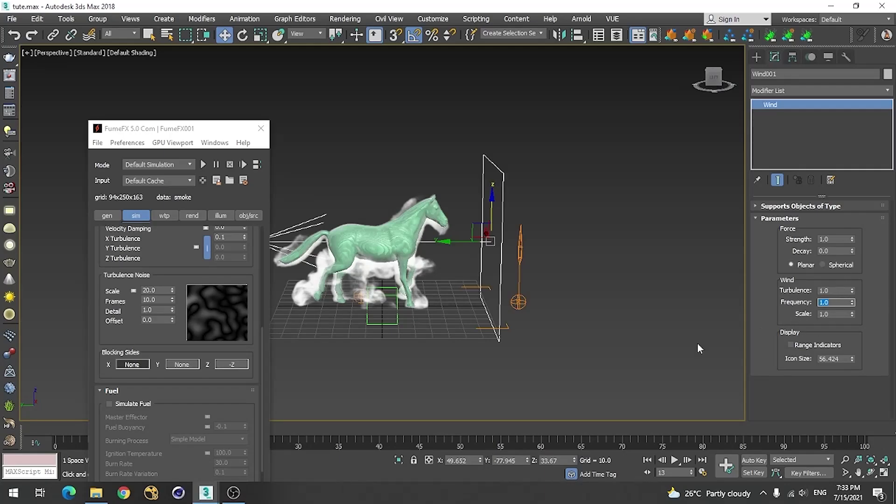
left_click(248, 216)
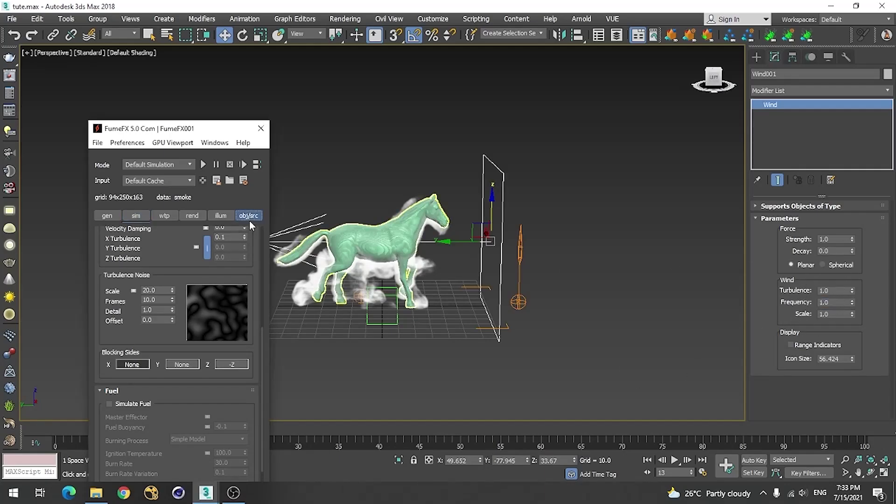
left_click_drag(173, 234, 180, 428)
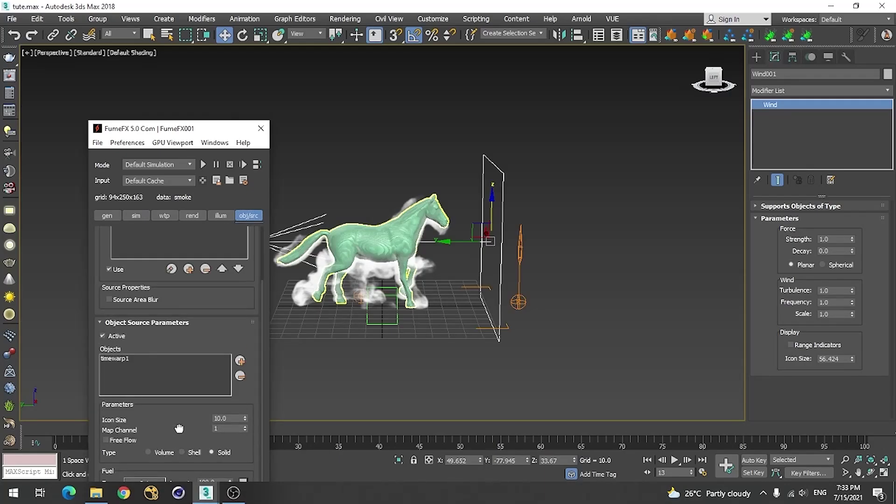
scroll(129, 308, "up", 4)
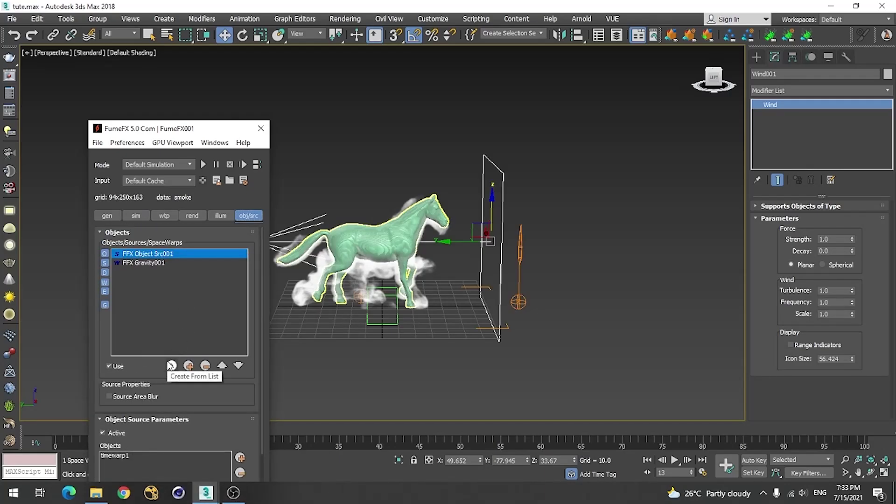
Pick Wind001 into the FumeFX objects and space warps list
left_click(188, 365)
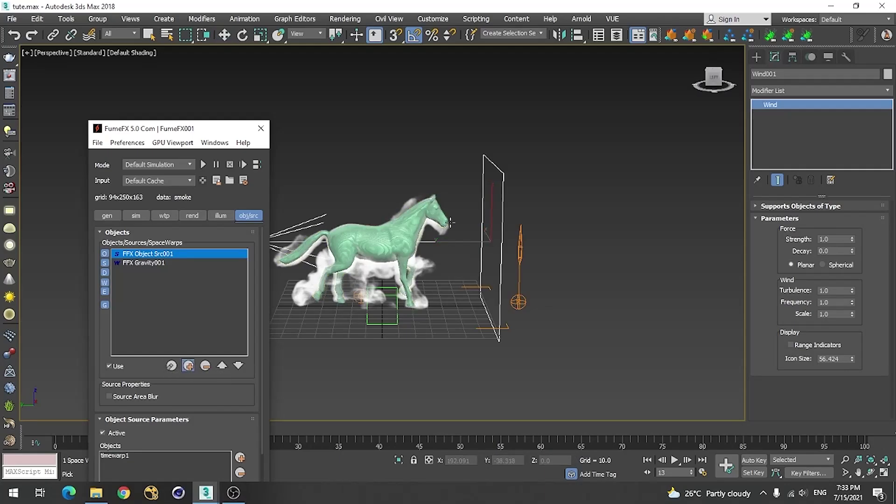
left_click(499, 171)
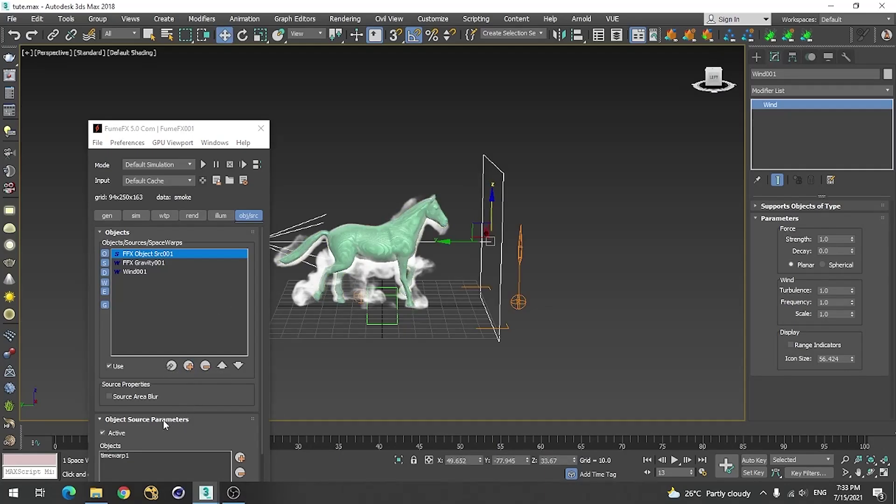
left_click_drag(136, 376, 195, 211)
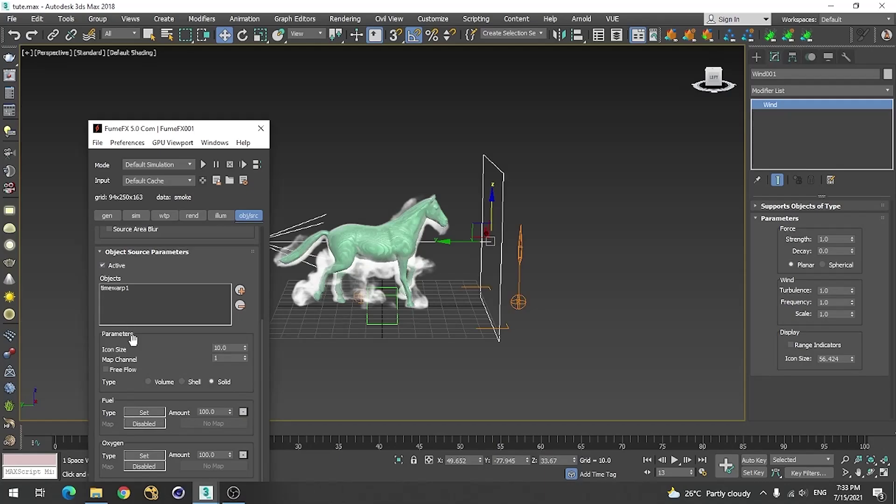
Change the horse's Object Source Type from Solid to Volume and move the FumeFX window aside
scroll(133, 340, "down", 3)
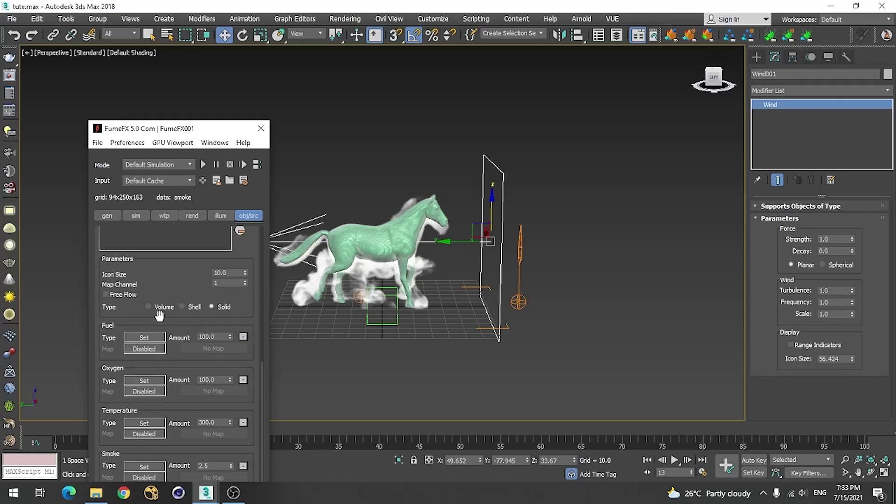
left_click(148, 307)
scroll(173, 275, "up", 2)
left_click_drag(176, 131, 630, 75)
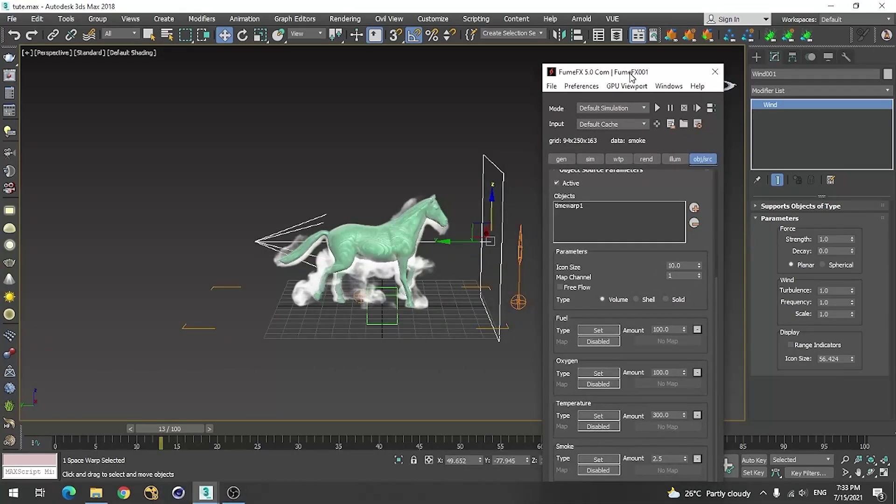
scroll(462, 238, "up", 4)
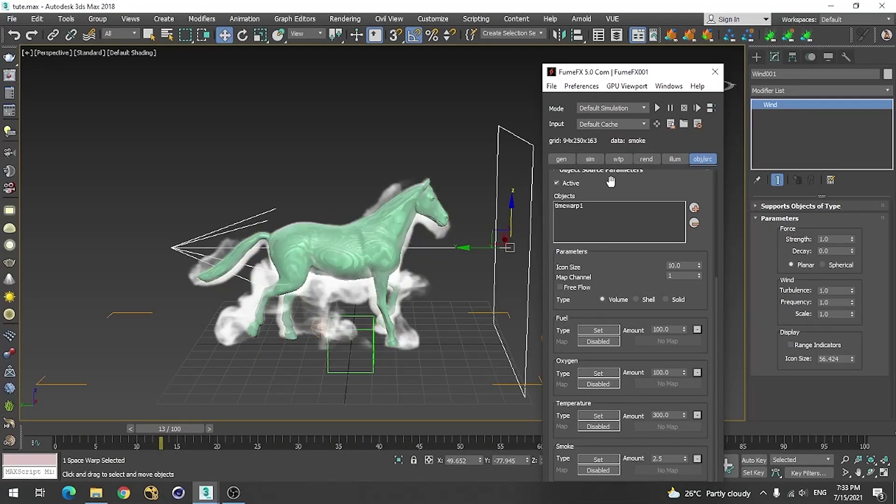
left_click_drag(633, 188, 598, 448)
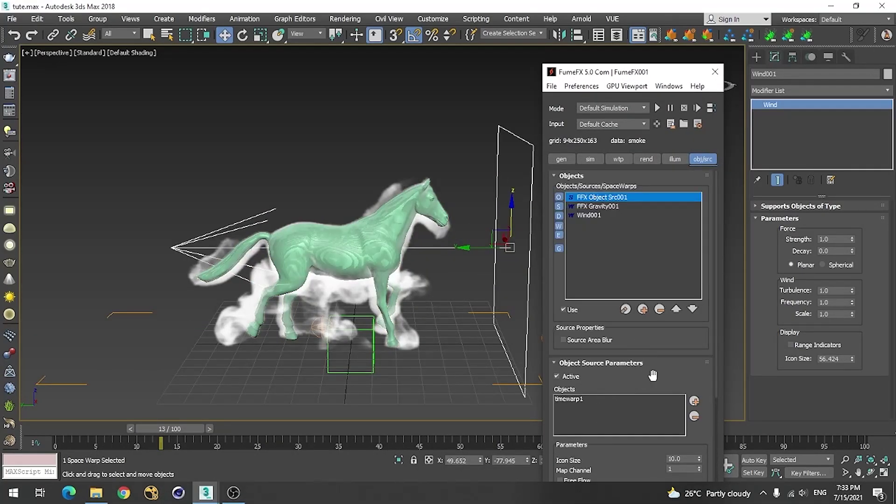
Choose Wavelet Turbulence as Extra Detail in the FumeFX sim tab
left_click(591, 159)
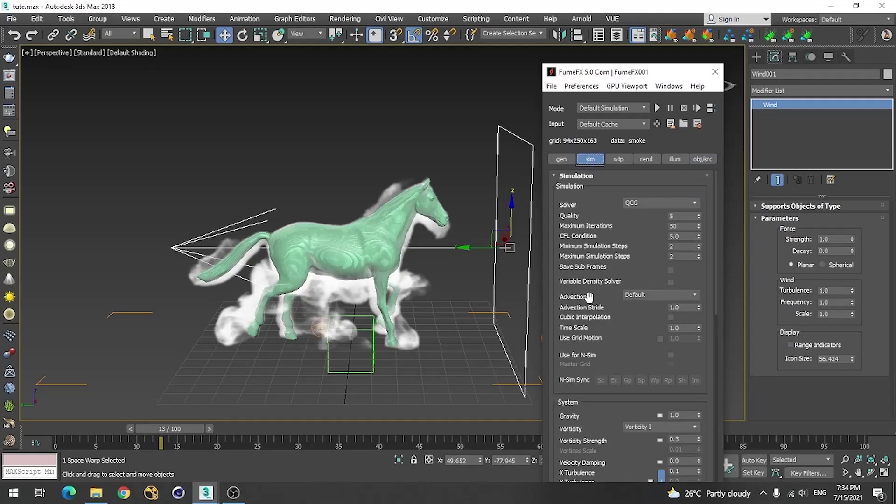
scroll(657, 396, "down", 10)
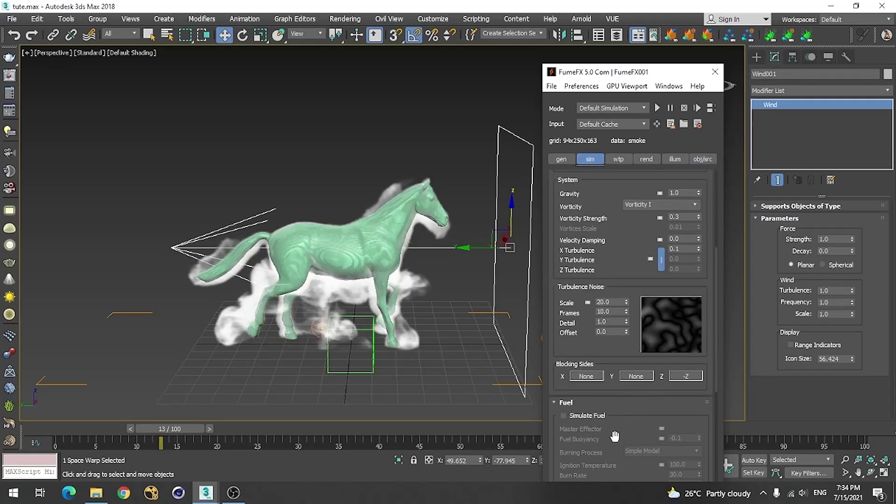
scroll(618, 396, "down", 5)
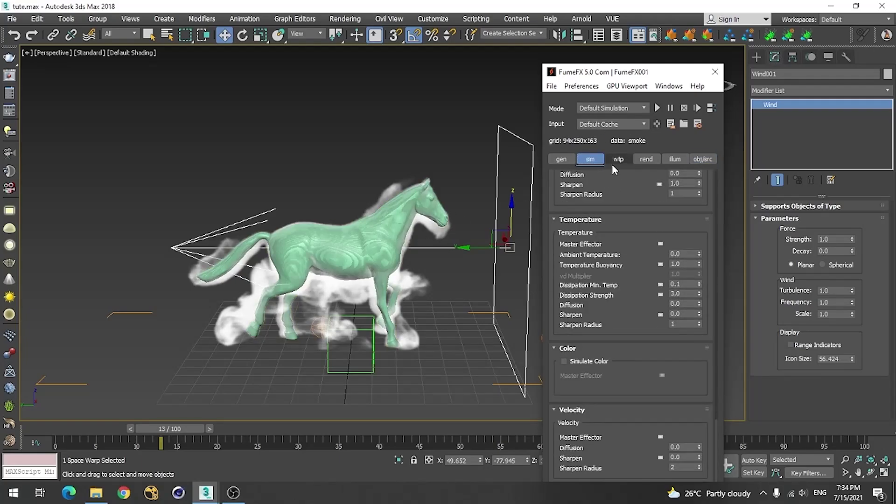
left_click_drag(606, 71, 574, 10)
scroll(543, 234, "down", 2)
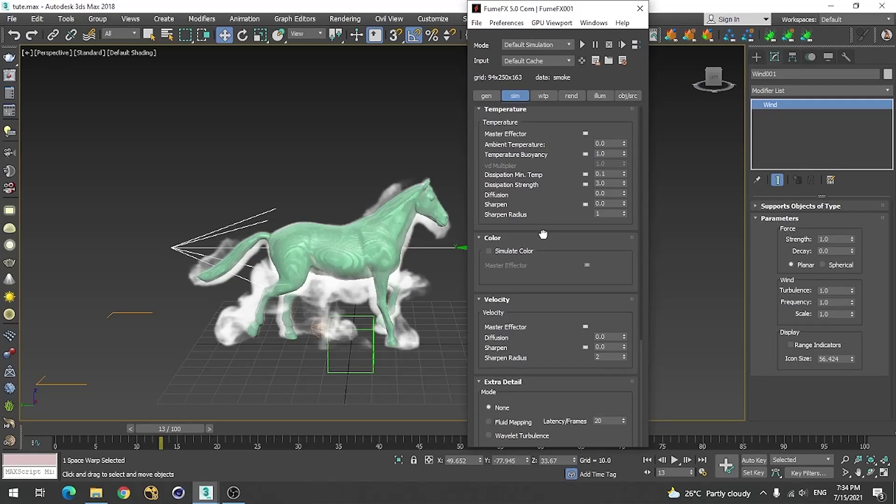
left_click(524, 436)
Review the wavelet turbulence (wtp) settings, return to the sim tab, and move the window away
left_click(543, 96)
scroll(537, 158, "up", 2)
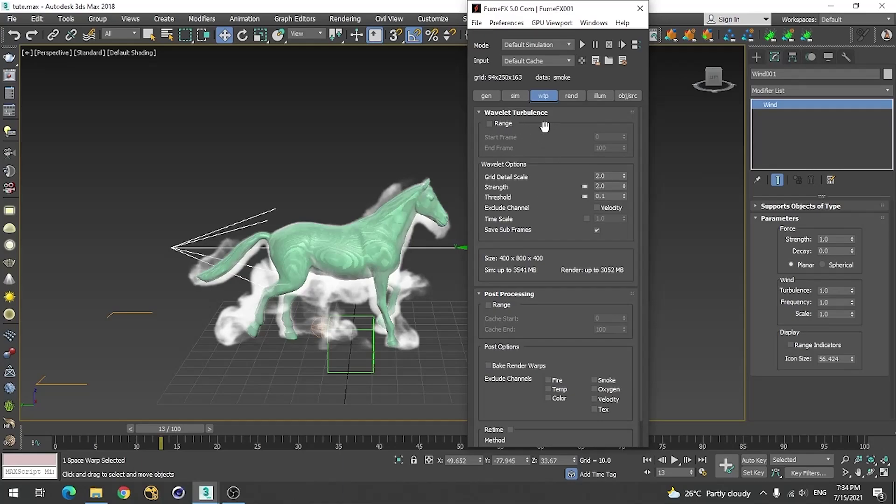
left_click(516, 96)
left_click_drag(529, 422, 519, 122)
scroll(520, 121, "down", 10)
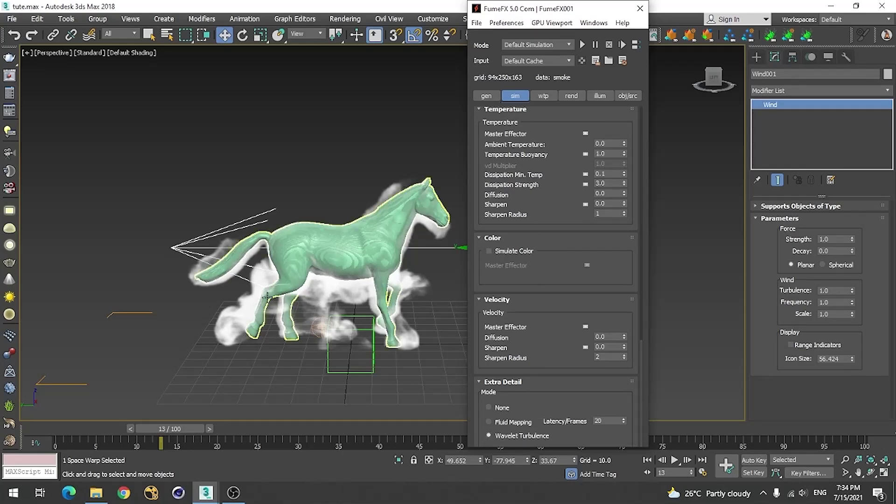
left_click_drag(518, 150, 522, 478)
scroll(541, 210, "up", 12)
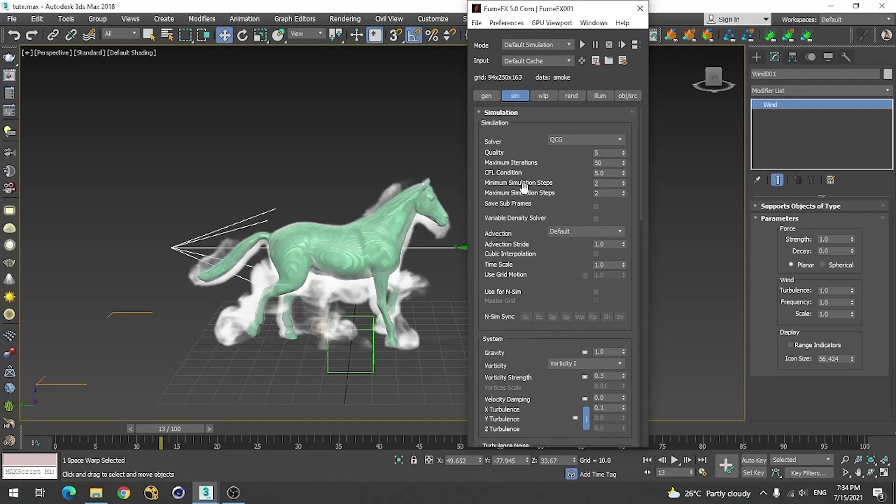
left_click_drag(550, 9, 679, 25)
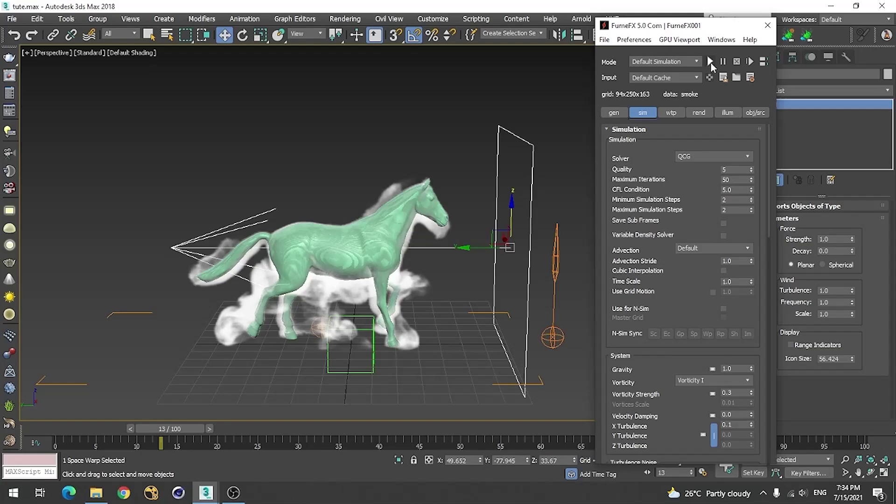
Run the FumeFX simulation with Wind001, stop it at frame 23, and orbit the view
left_click(710, 62)
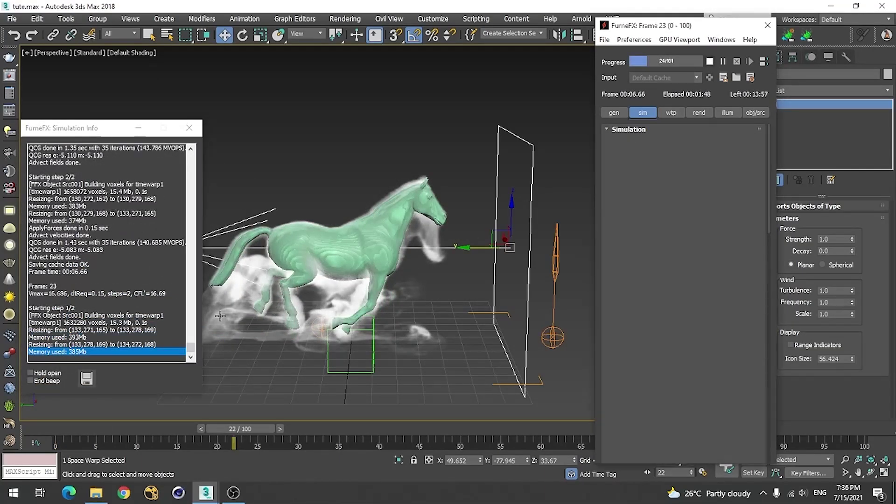
key("Escape")
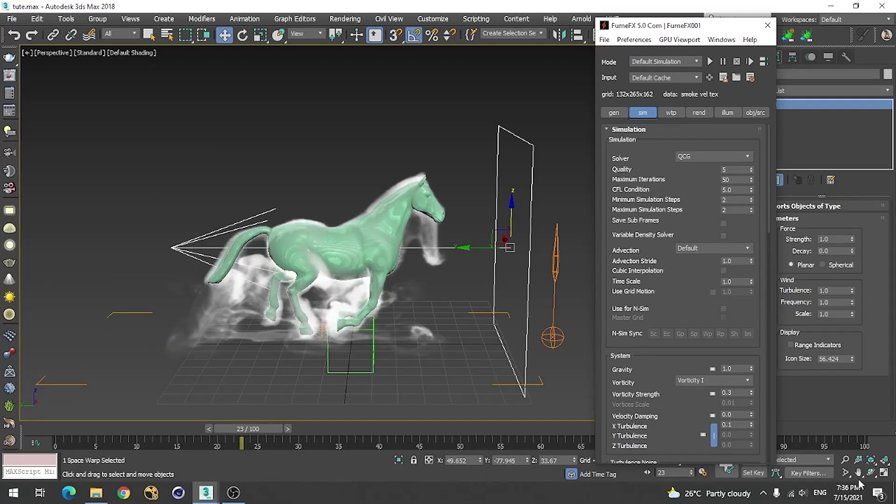
left_click(871, 472)
mouse_move(355, 265)
left_mouse_down()
mouse_move(426, 290)
mouse_move(355, 264)
left_mouse_up()
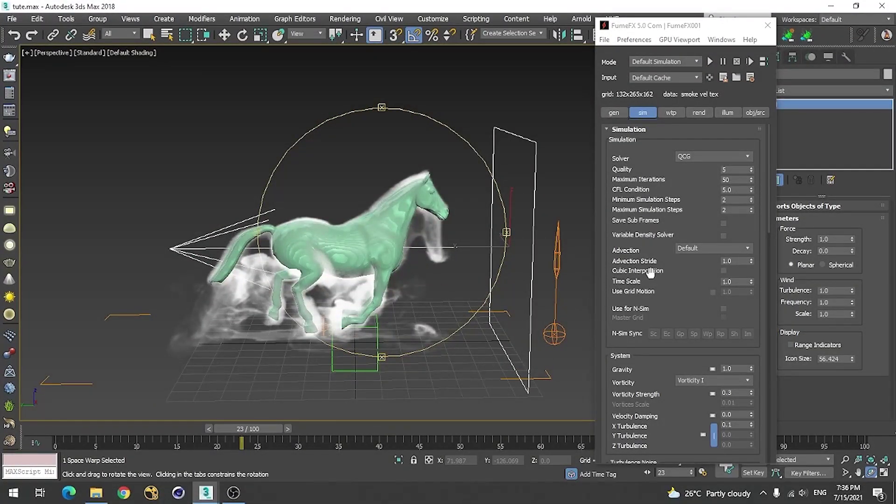
Raise Turbulence Noise Detail to 5.0 and Temperature Buoyancy from 1.0 to 2.0
scroll(650, 273, "down", 5)
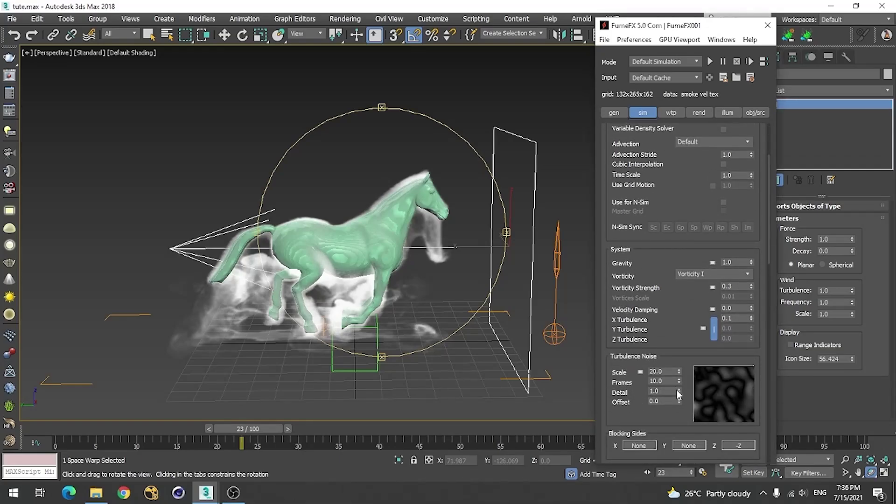
left_click_drag(679, 389, 684, 314)
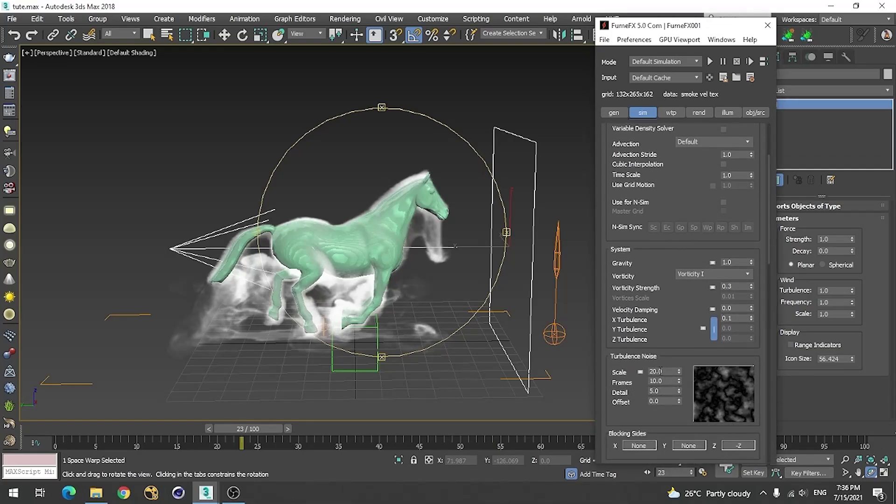
scroll(658, 324, "down", 15)
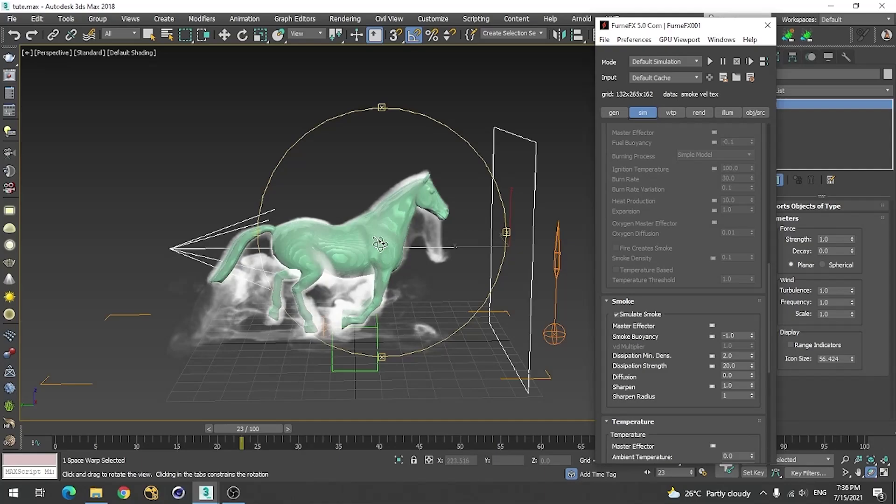
scroll(653, 371, "down", 8)
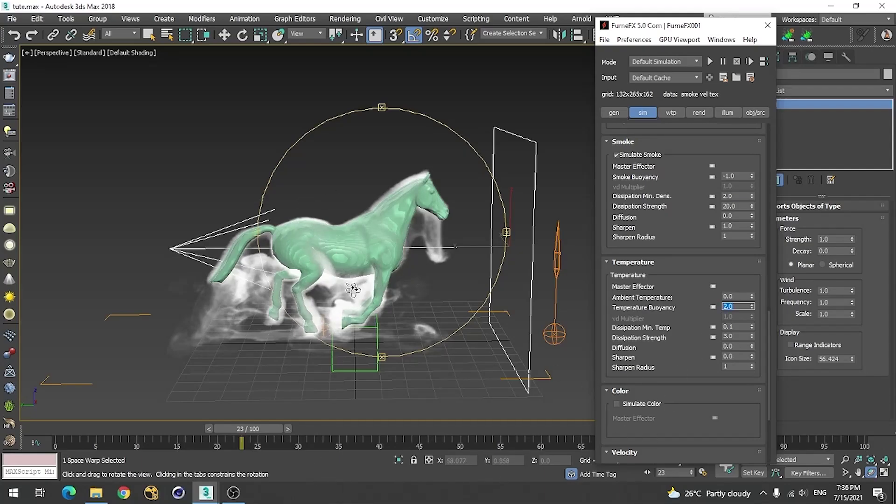
scroll(633, 298, "down", 3)
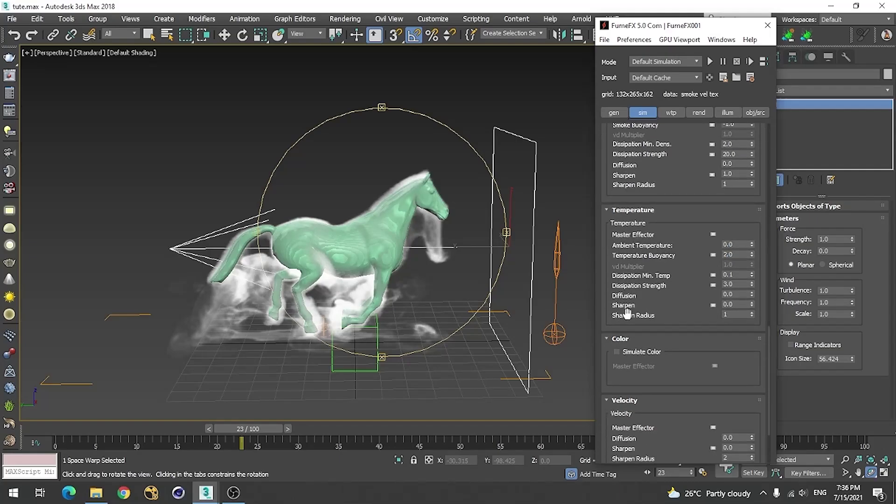
scroll(677, 265, "down", 2)
left_click_drag(689, 258, 710, 395)
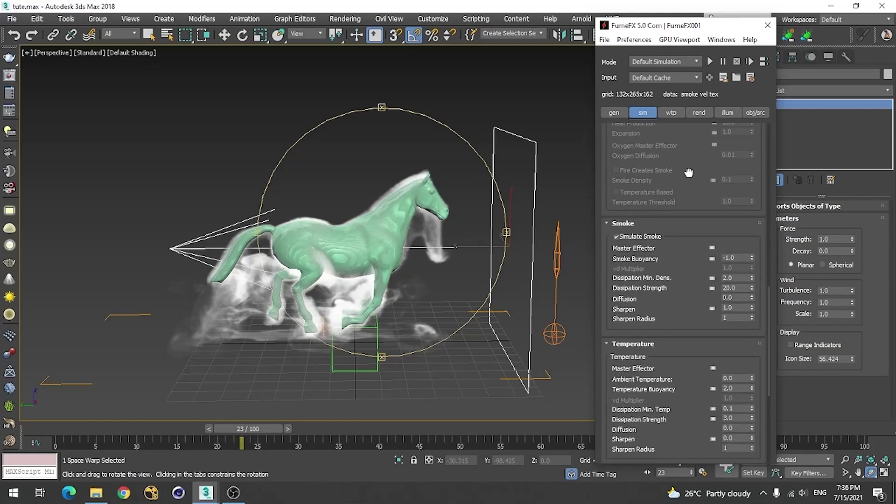
left_click_drag(689, 173, 673, 351)
left_click_drag(659, 285, 659, 424)
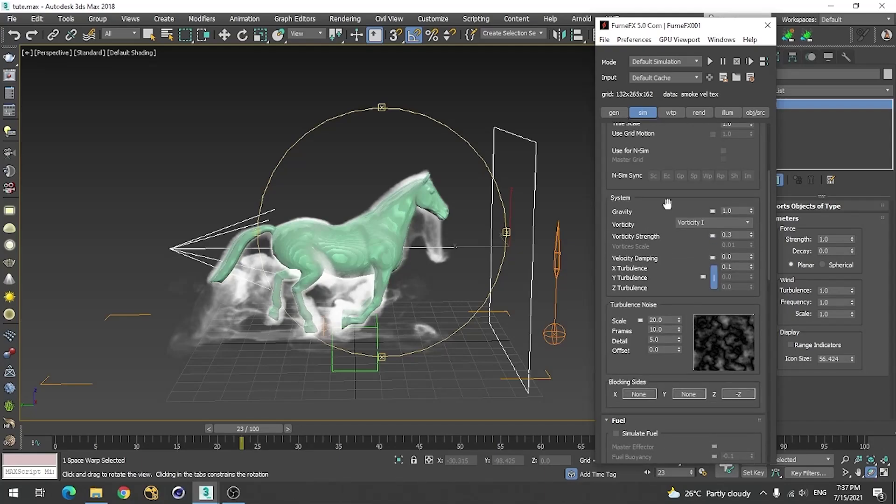
left_click_drag(667, 203, 678, 434)
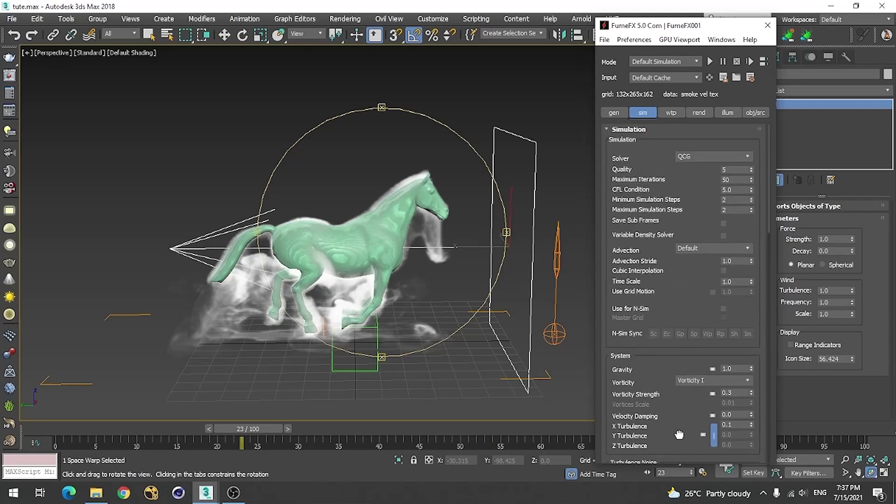
Select the horse mesh and hide it with Hide Selection
left_click(617, 114)
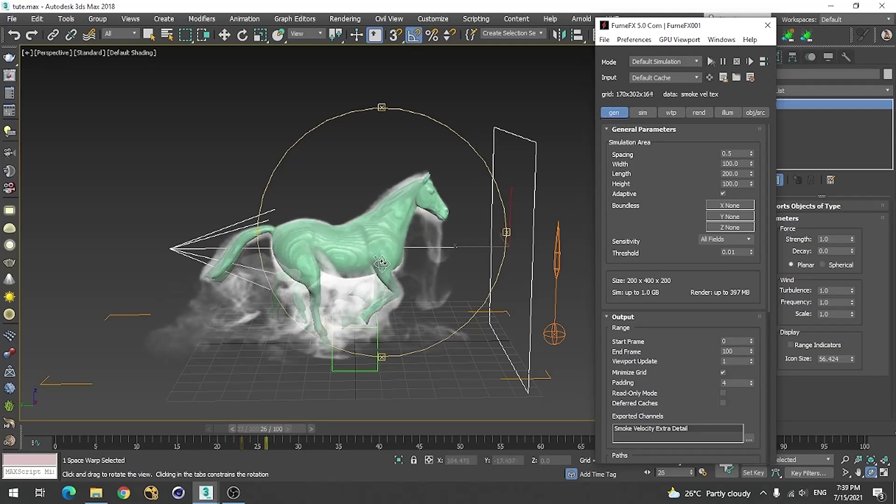
left_click_drag(397, 252, 357, 251)
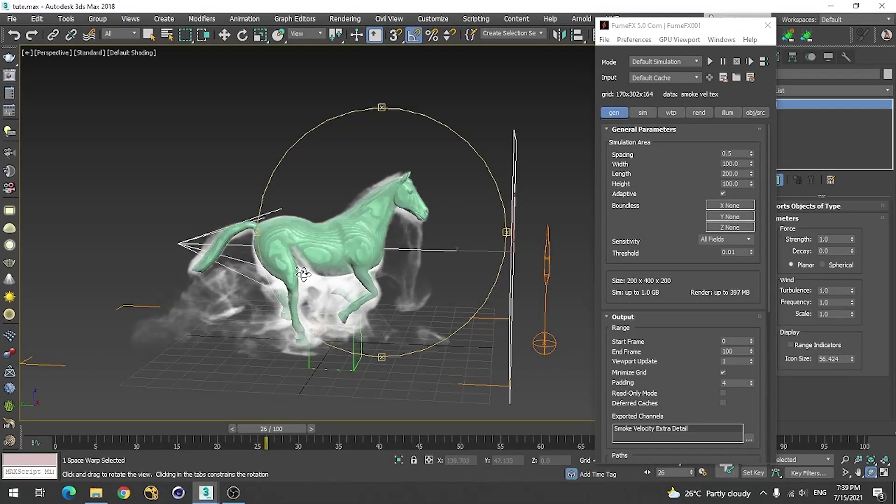
left_click(149, 34)
left_click(297, 246)
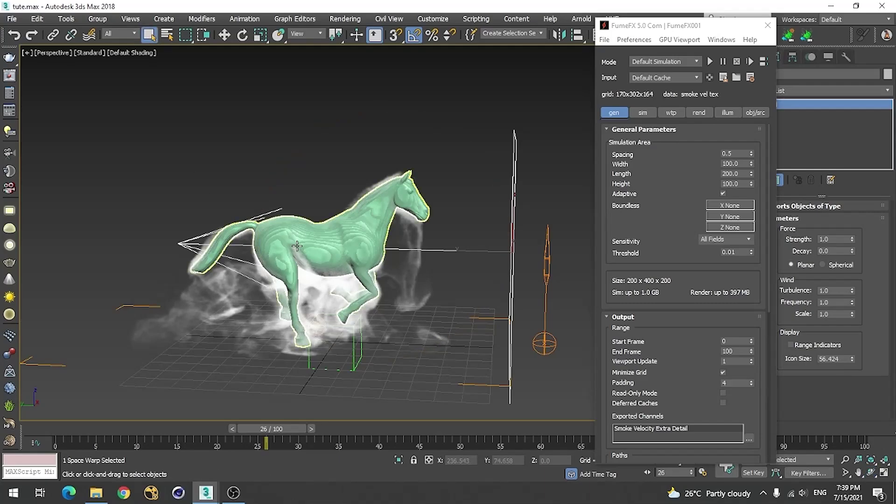
right_click(296, 245)
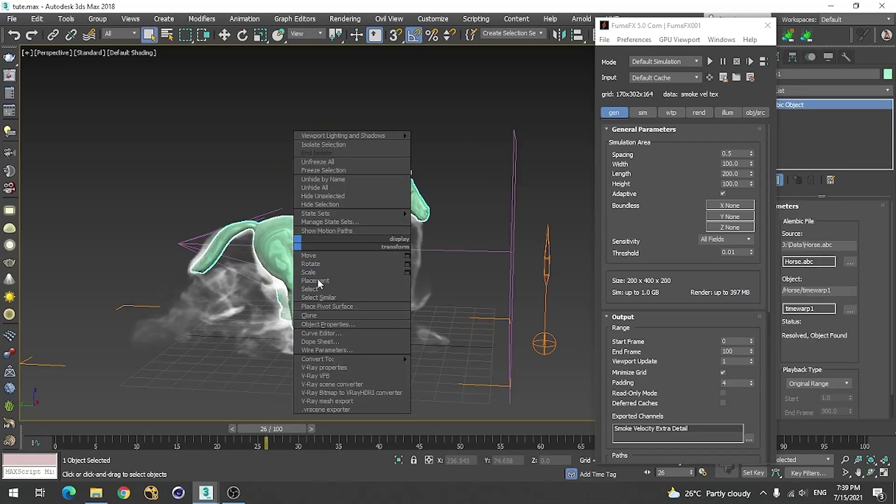
left_click(318, 204)
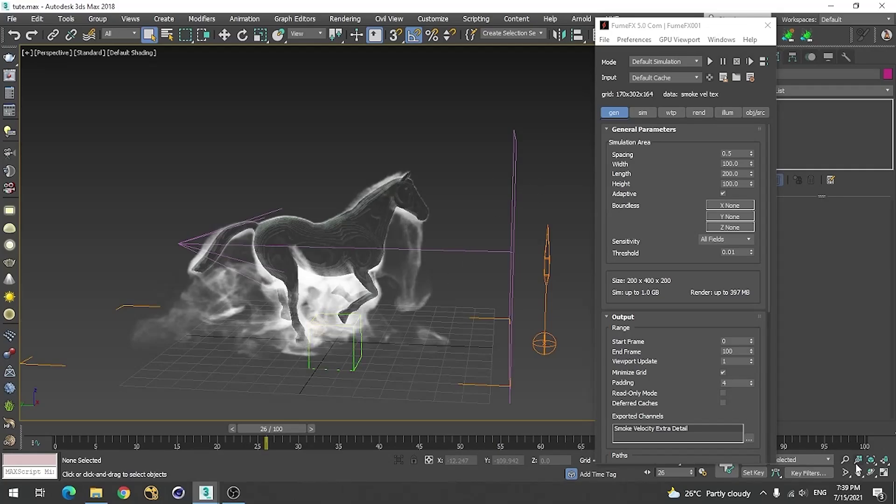
Orbit around the remaining smoke horse and move the FumeFX window out of the way
left_click(873, 473)
left_click_drag(350, 275, 260, 238)
mouse_move(316, 234)
left_mouse_down()
mouse_move(344, 260)
mouse_move(316, 250)
left_mouse_up()
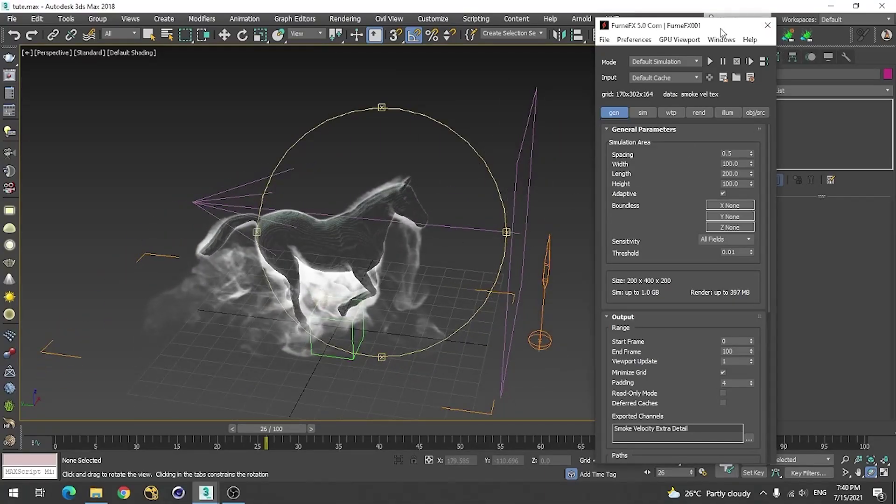
left_click_drag(750, 28, 622, 49)
Draw a large Plane001 ground plane, about 602.7 × 665.0, beneath the smoke horse
left_click(756, 57)
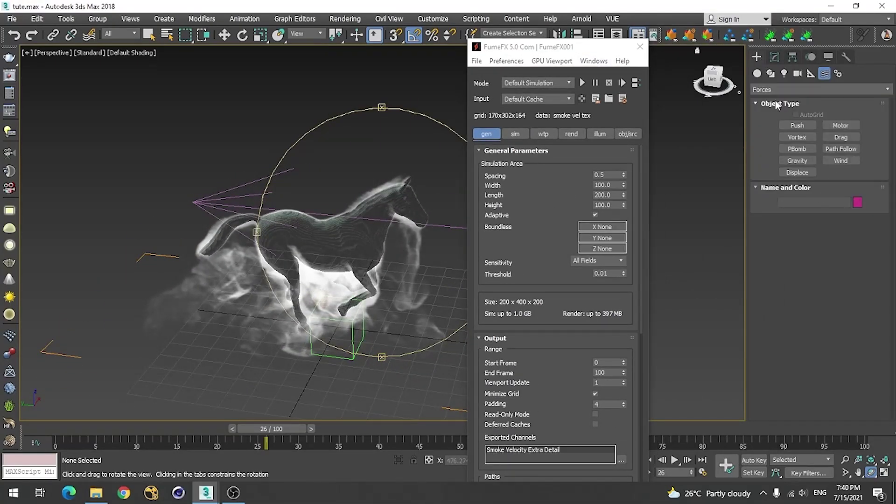
left_click(757, 74)
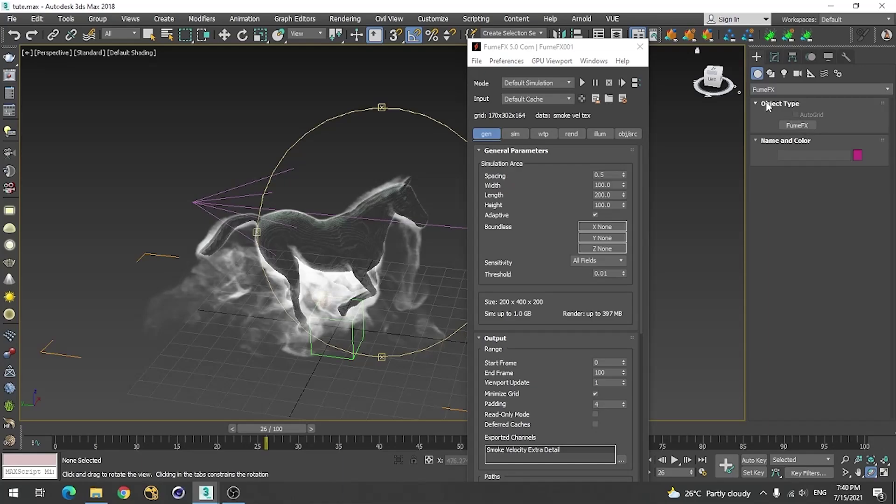
left_click(773, 88)
left_click(769, 97)
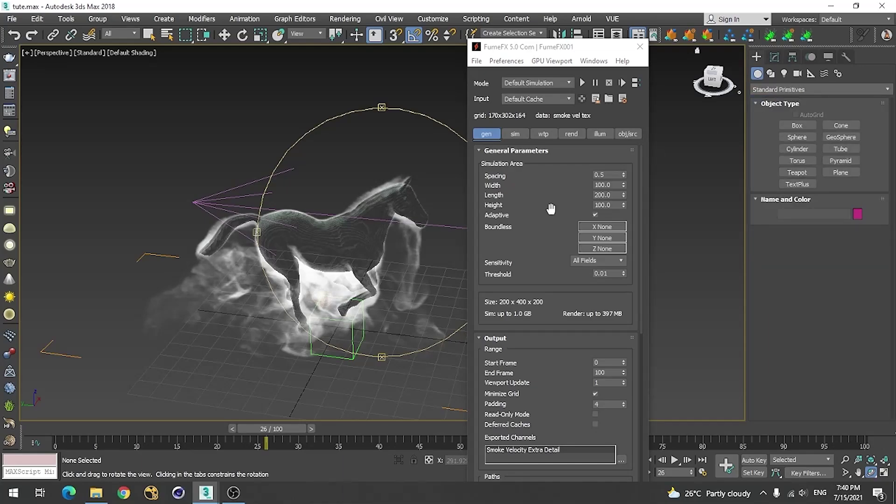
left_click(840, 172)
scroll(220, 190, "down", 5)
left_click_drag(220, 190, 414, 378)
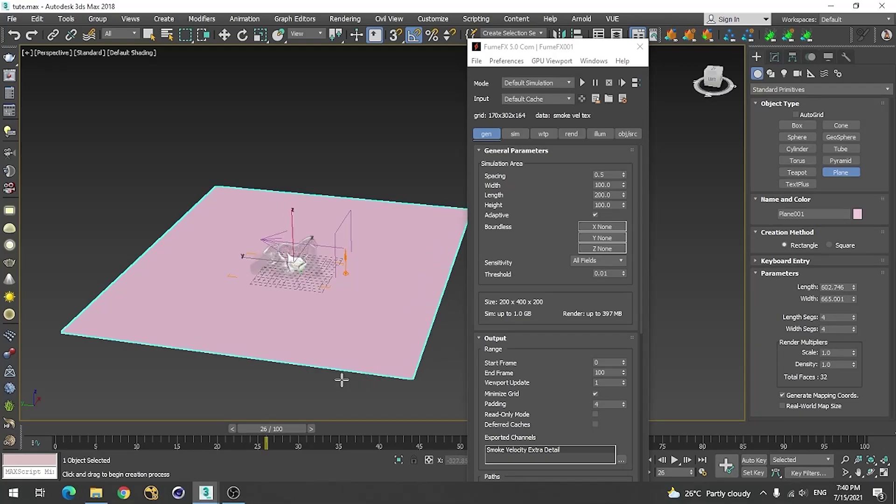
left_click_drag(578, 48, 377, 41)
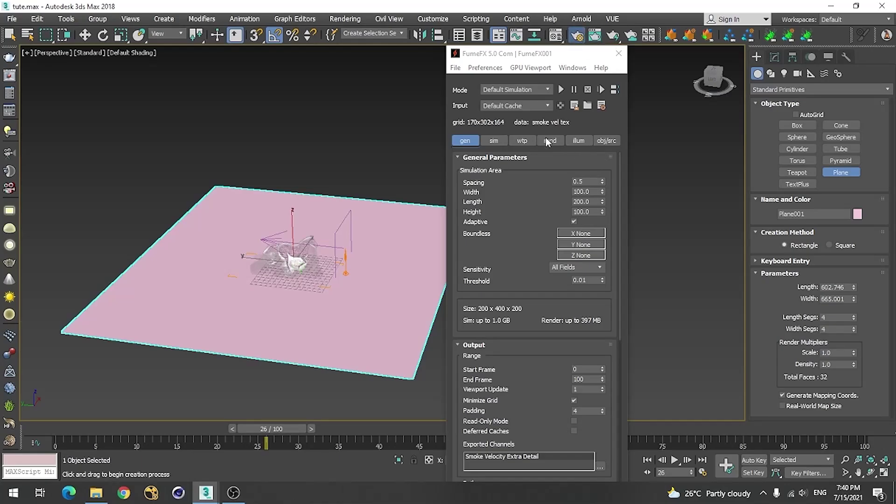
key("F10")
Switch the renderer from Scanline to V-Ray Adv 3.60.03 and review its V-Ray and GI settings
left_click(150, 139)
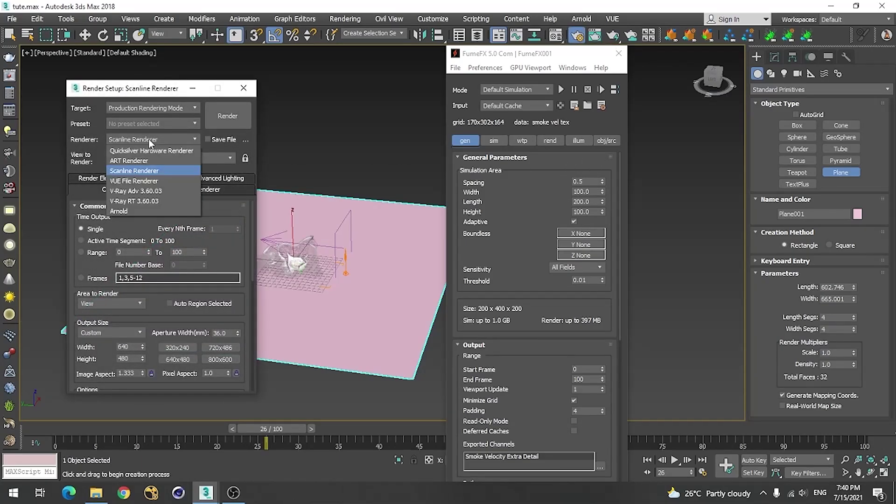
left_click(139, 191)
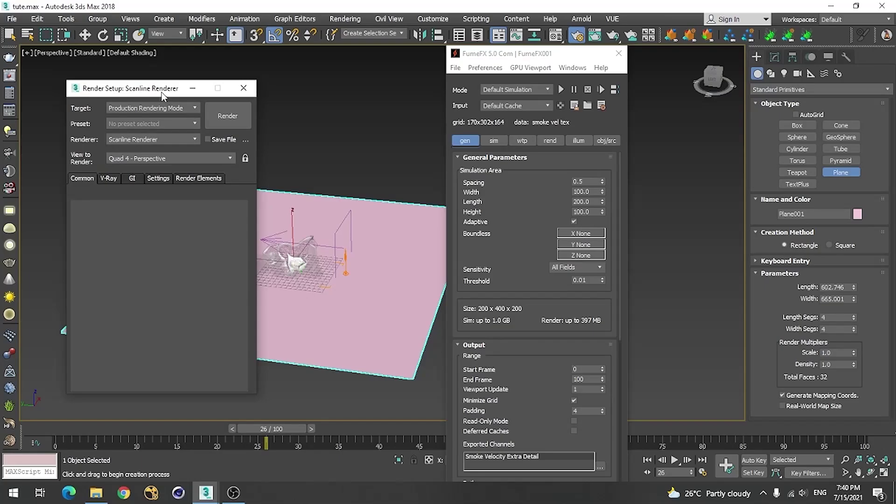
left_click_drag(156, 91, 449, 112)
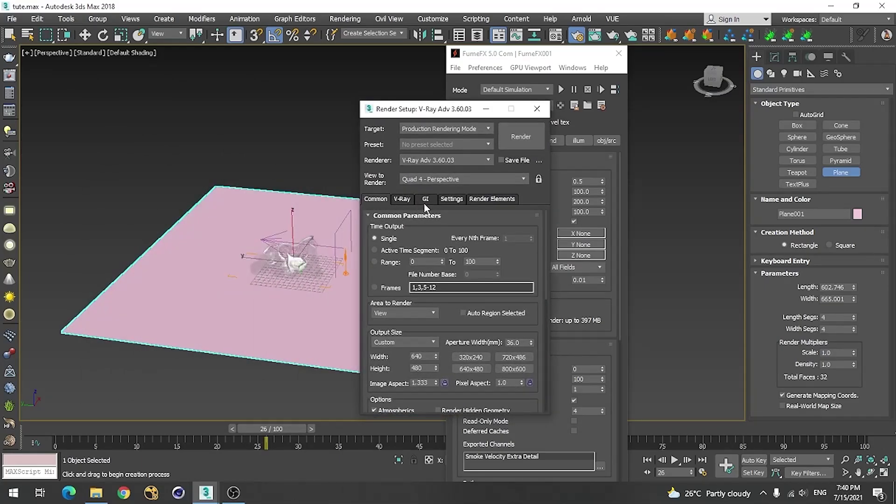
left_click(426, 198)
left_click(409, 199)
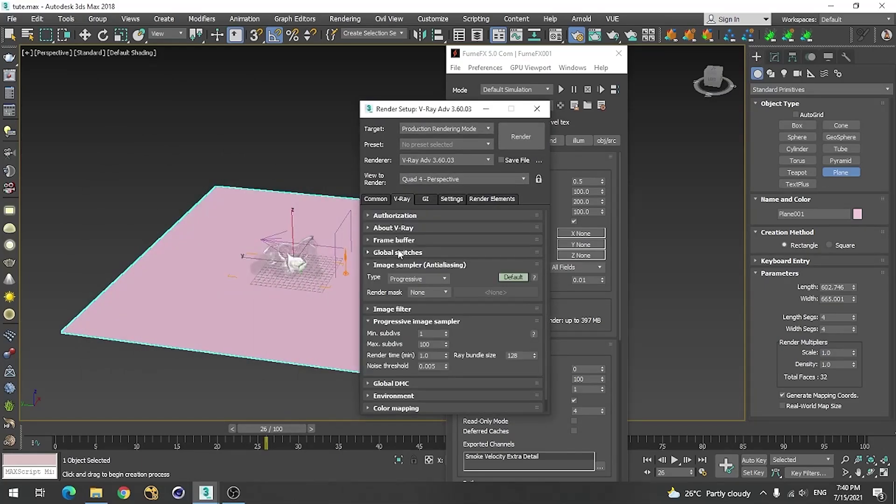
left_click(425, 199)
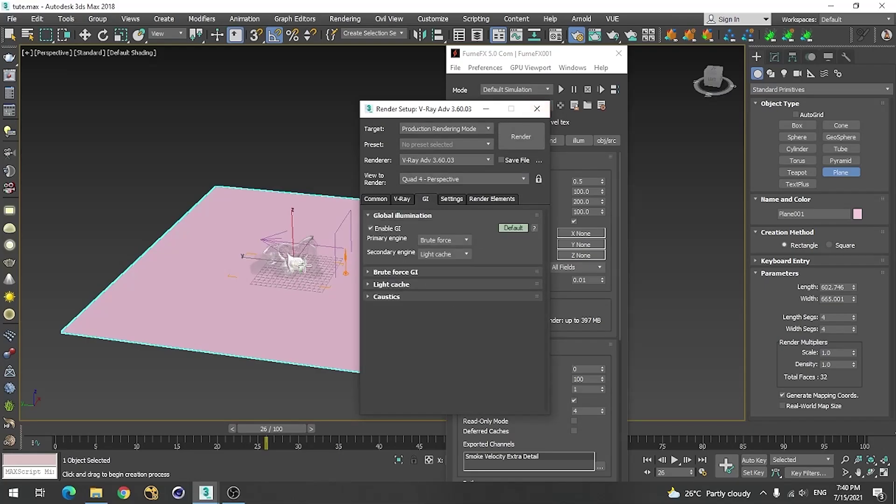
left_click(537, 109)
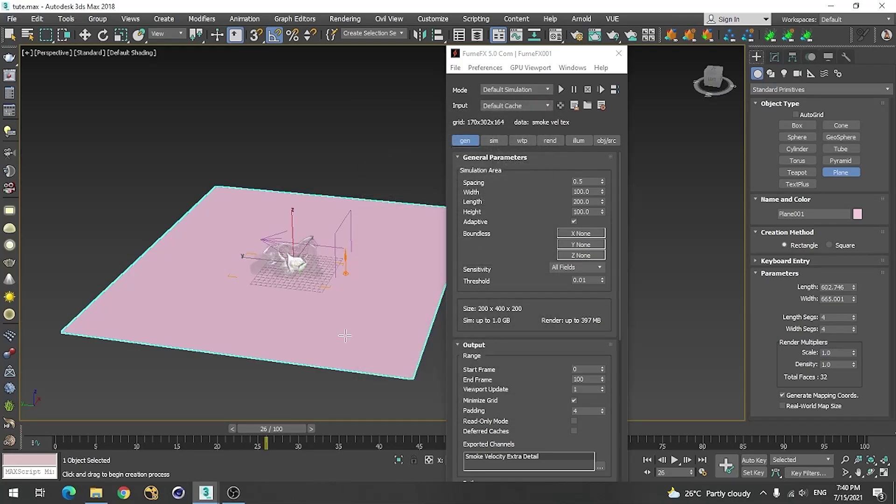
Inspect the FumeFX obj/src sources, then bring up the Lights category's light-family list
scroll(268, 238, "up", 3)
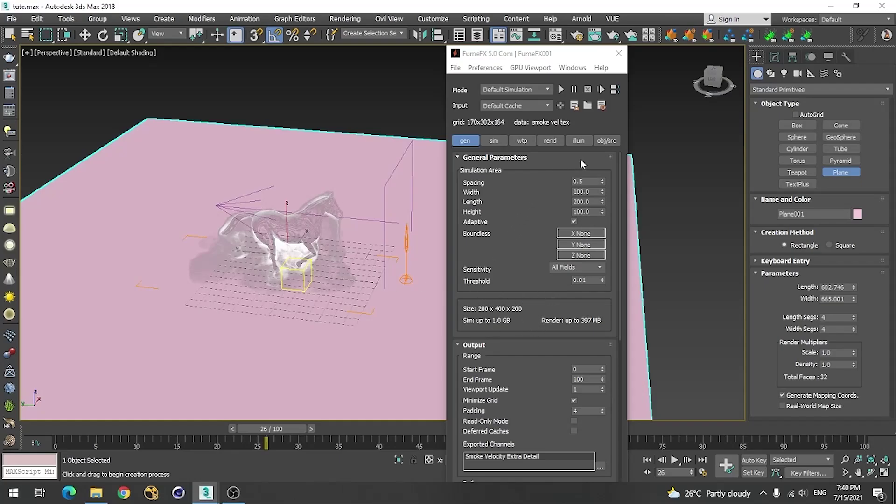
left_click(604, 141)
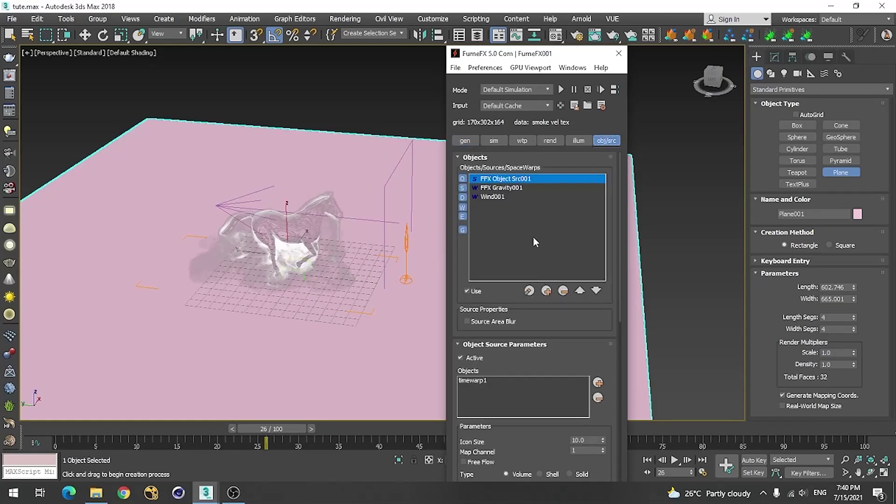
left_click_drag(506, 293, 511, 186)
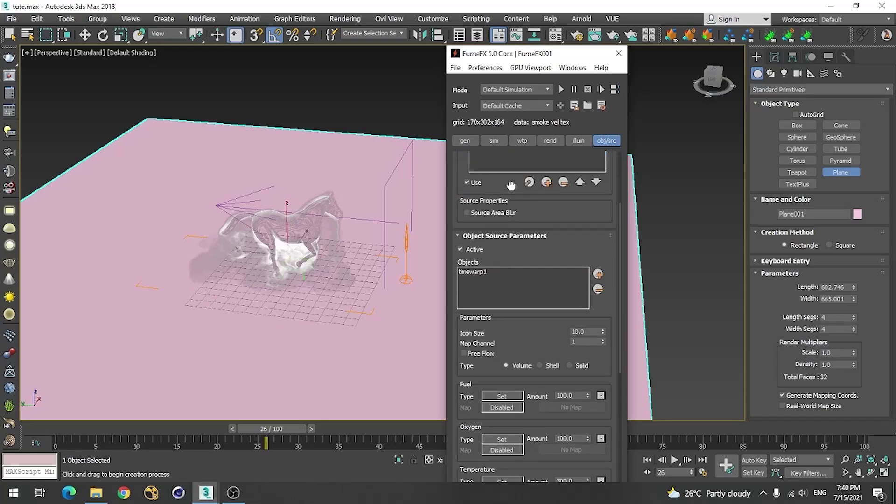
scroll(511, 187, "up", 3)
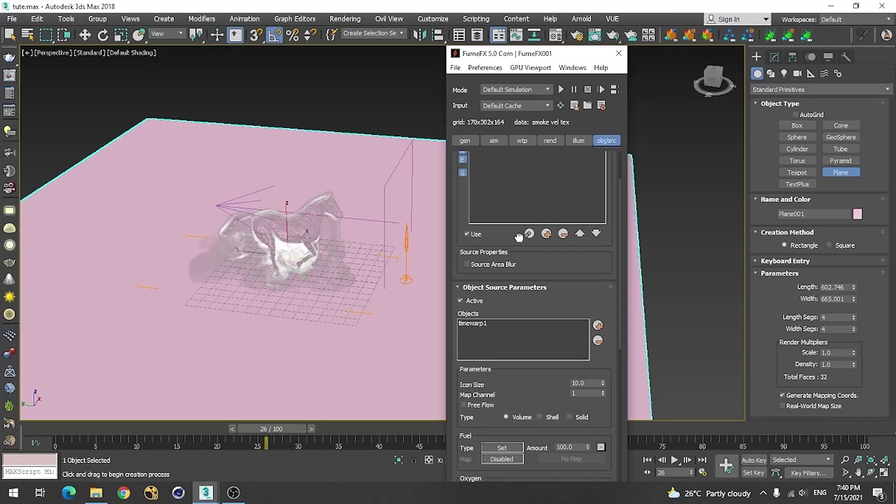
scroll(282, 190, "up", 2)
scroll(282, 191, "up", 4)
scroll(284, 187, "down", 3)
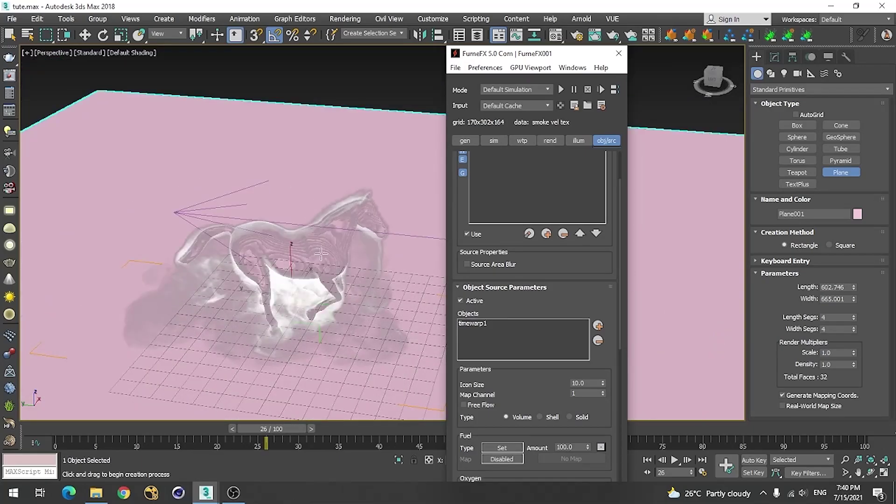
scroll(321, 253, "down", 3)
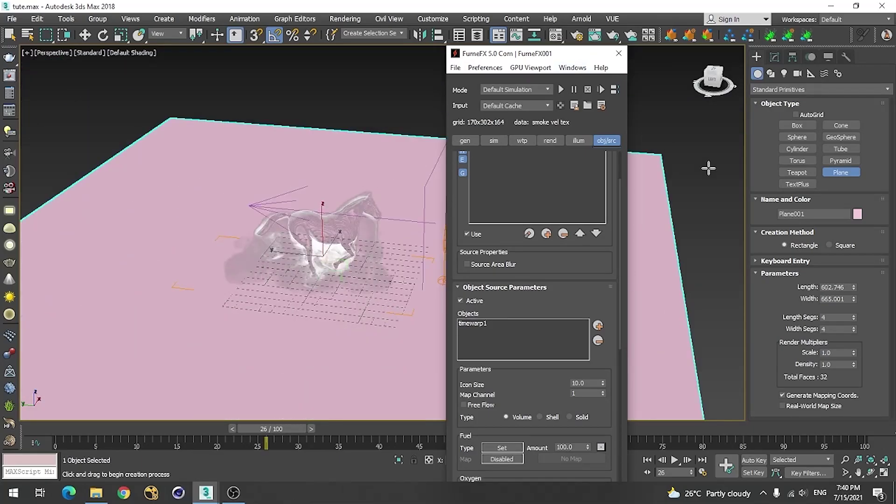
left_click(785, 74)
left_click(791, 87)
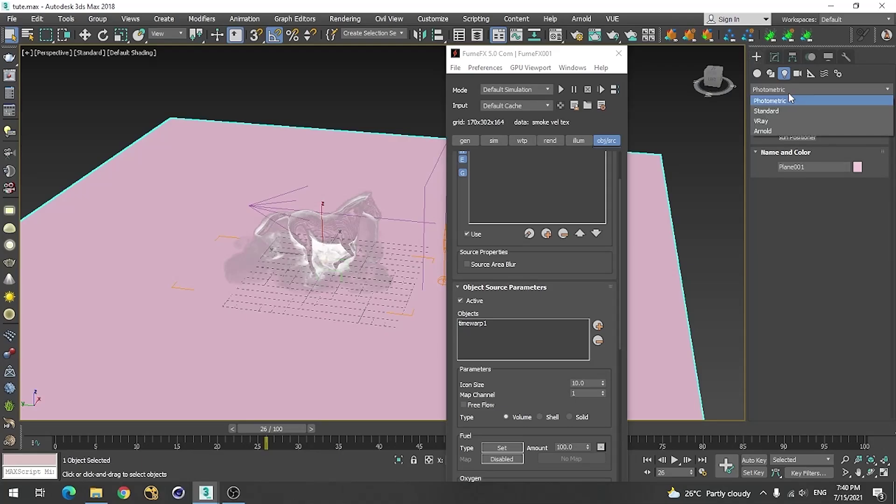
Draw a VRayLight plane light and raise it along Z above the ground plane
left_click(766, 121)
left_click(797, 125)
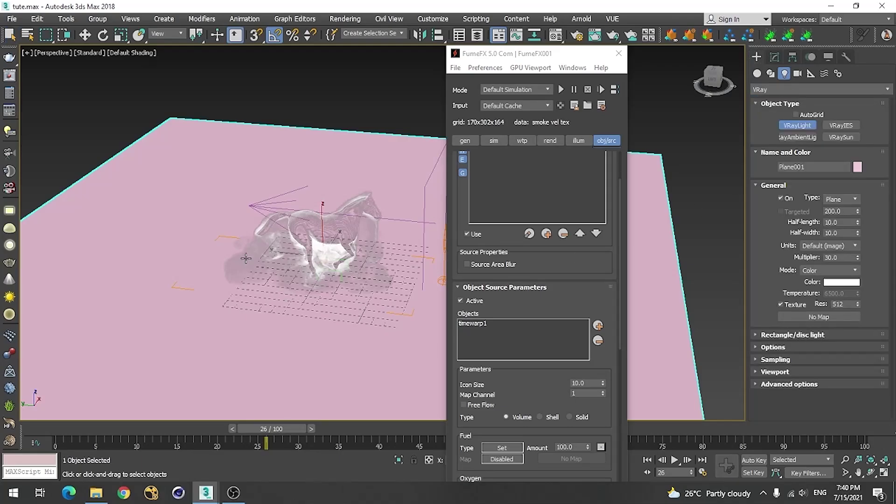
left_click_drag(227, 232, 422, 313)
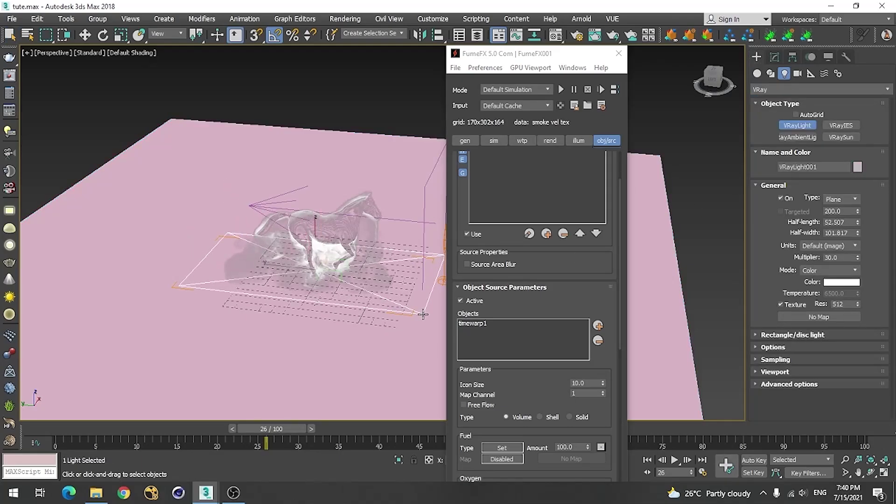
right_click(393, 317)
key("w")
left_click_drag(313, 243, 327, 21)
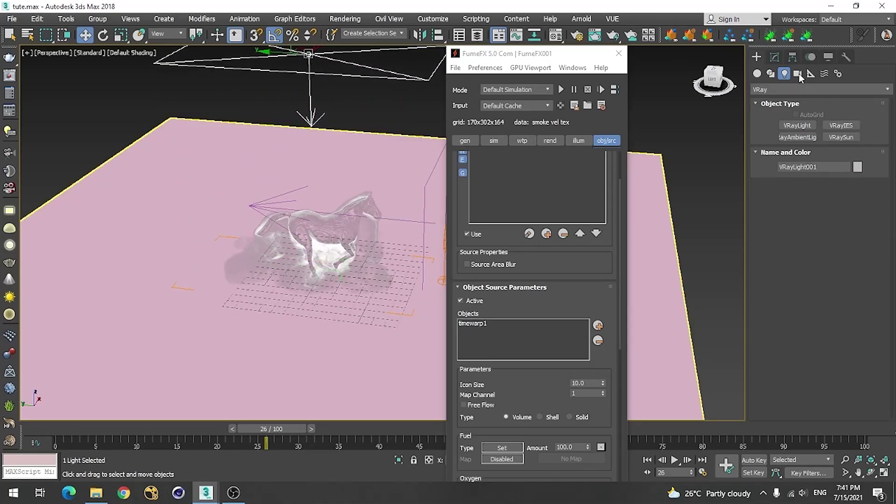
Lower VRayLight001's Multiplier from 30.0 to 5.0 and view the FumeFX rendering parameters
left_click(776, 59)
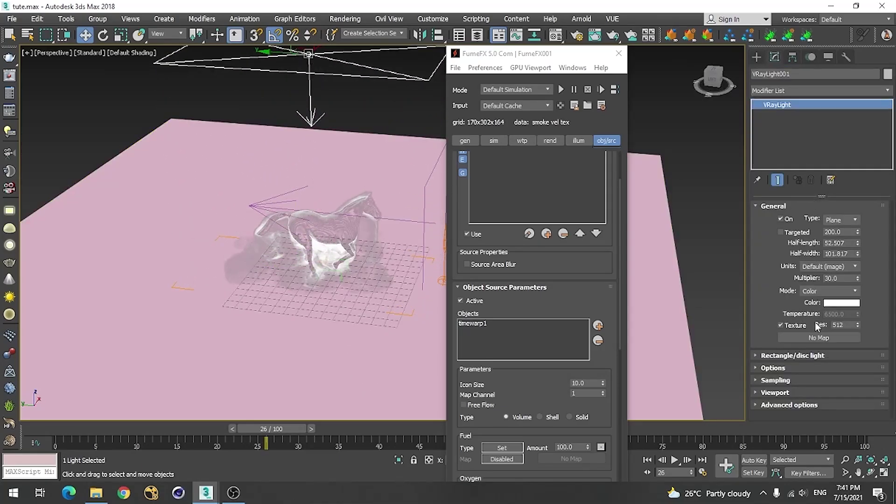
left_click_drag(844, 278, 796, 279)
left_click(550, 141)
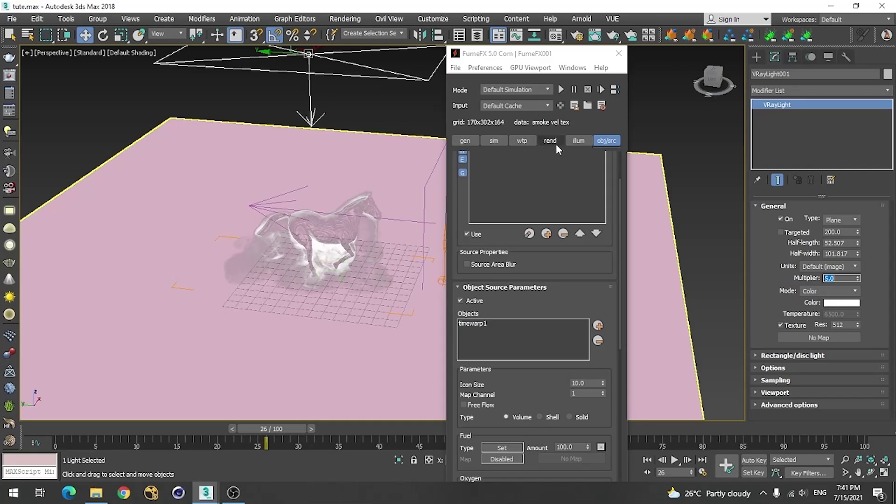
scroll(528, 148, "down", 5)
scroll(529, 148, "up", 5)
In FumeFX illumination, add VRayLight001 as the smoke's light and enable Multiple Scattering
left_click(578, 141)
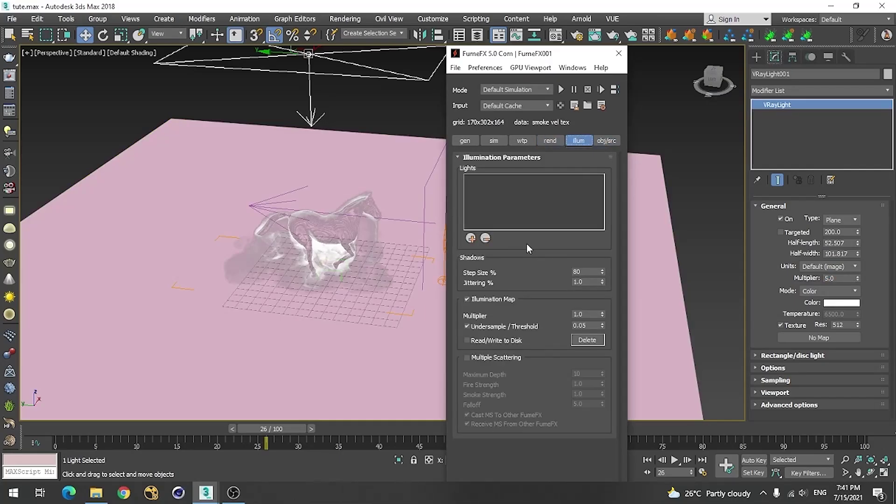
left_click(470, 238)
left_click(316, 64)
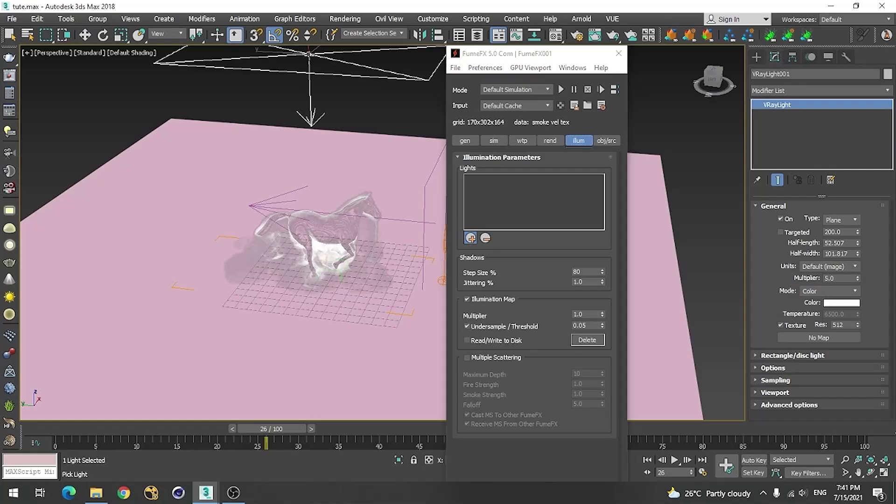
left_click(465, 357)
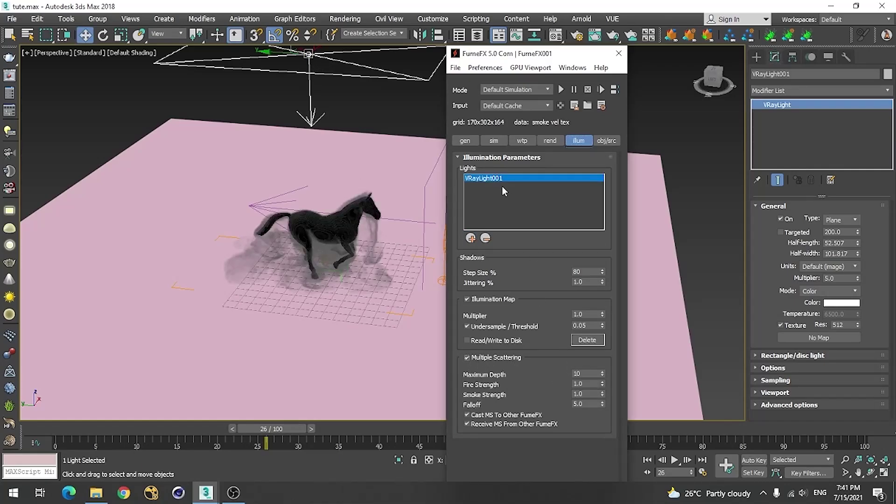
Turn off the FumeFX GPU viewport smoke preview
left_click(550, 141)
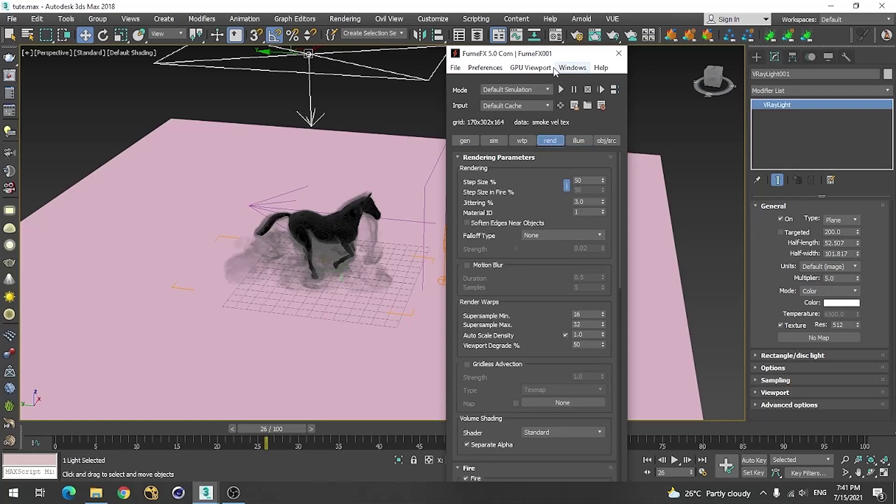
left_click(530, 68)
left_click(537, 81)
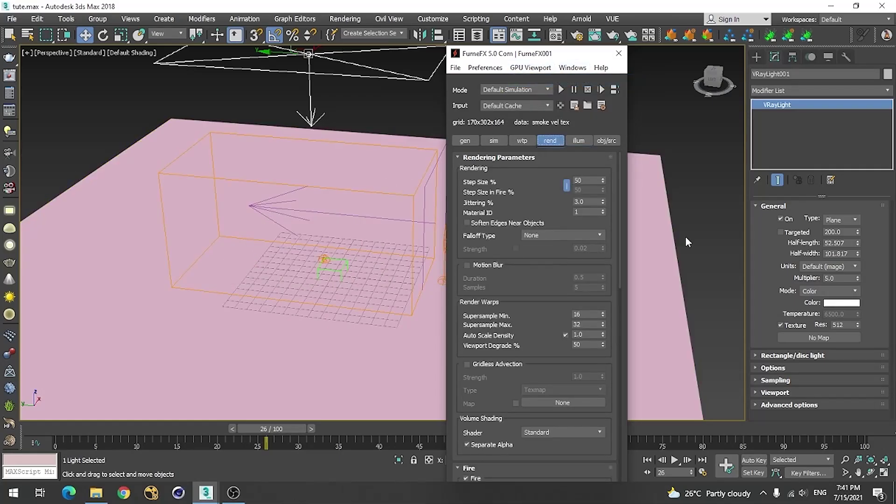
left_click_drag(496, 346, 518, 163)
scroll(485, 373, "down", 1)
Disable fire rendering and make the smoke cast and receive shadows
left_click(465, 283)
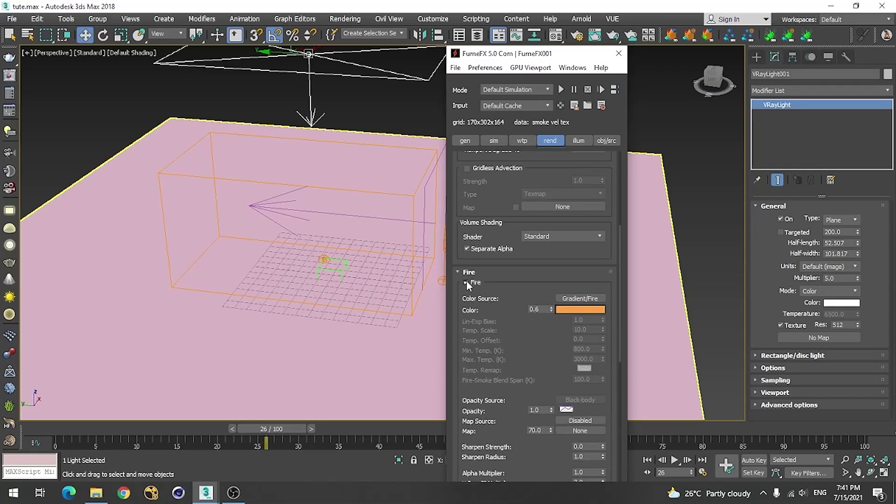
scroll(492, 369, "down", 5)
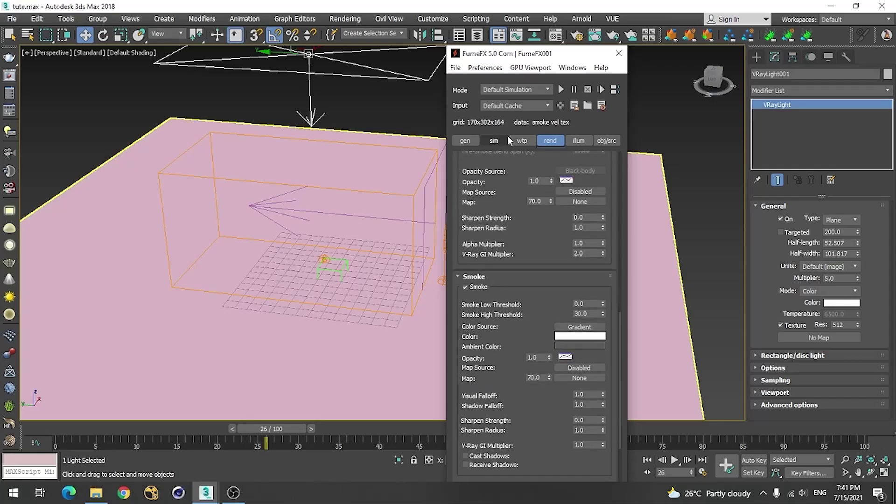
left_click_drag(480, 368, 472, 255)
left_click(466, 345)
left_click(465, 353)
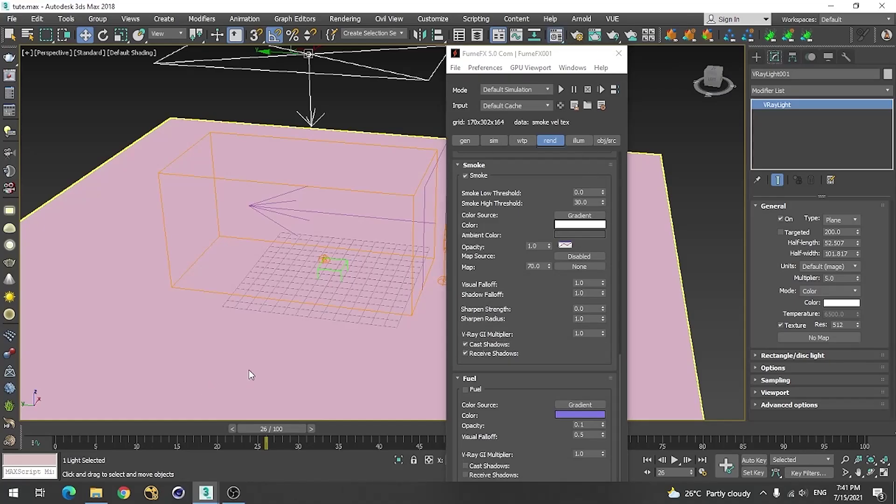
key("m")
left_click(603, 149)
Convert the material slot to a VRayMtl with a darker grey diffuse colour
left_click(752, 240)
scroll(154, 345, "down", 5)
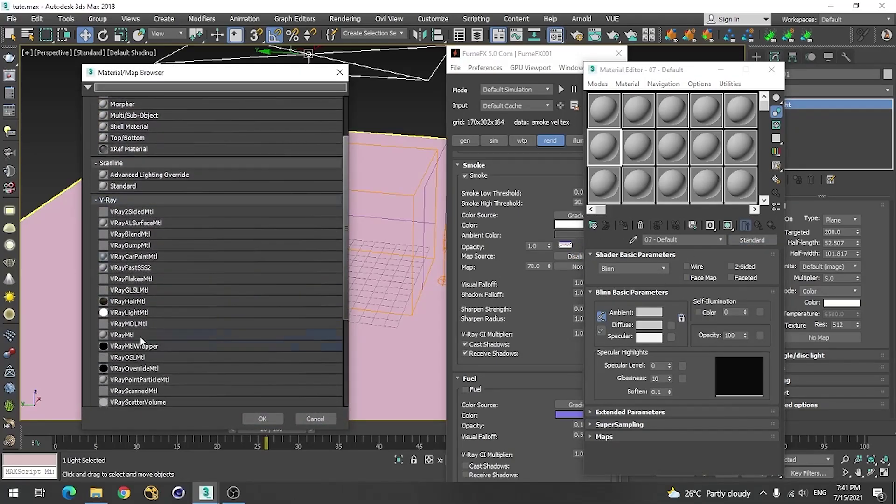
double_click(125, 335)
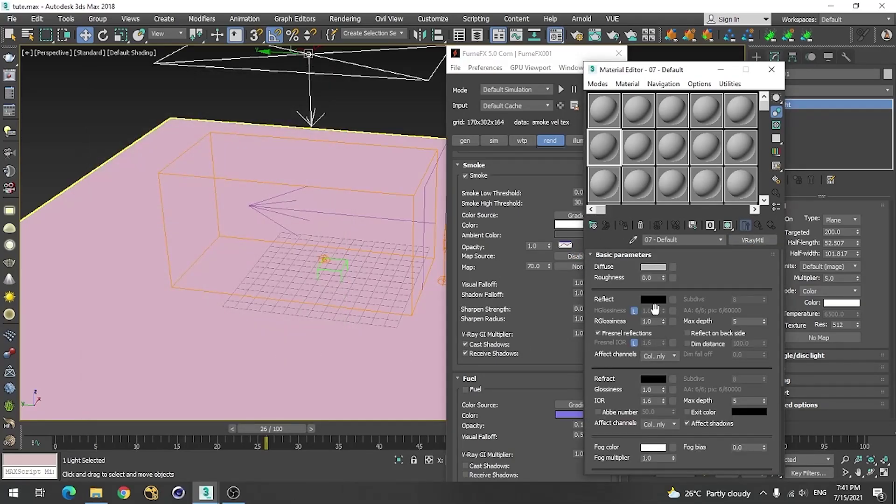
left_click(654, 268)
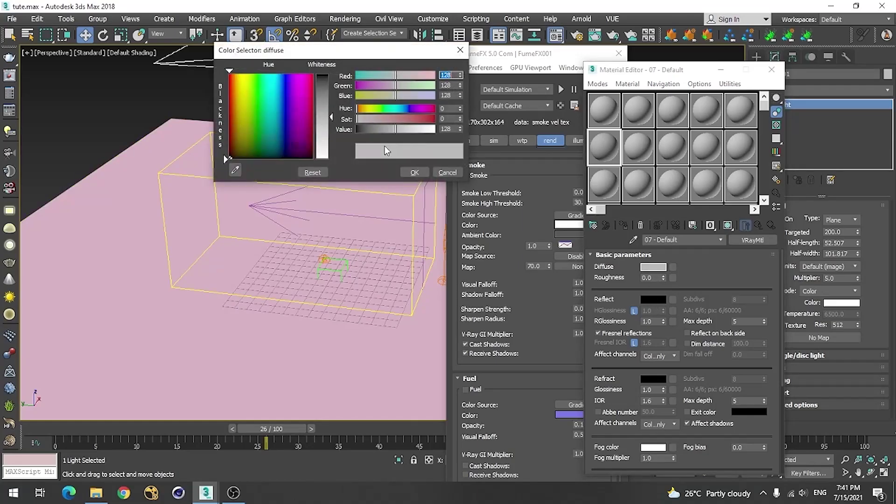
left_click_drag(384, 129, 376, 128)
left_click(414, 173)
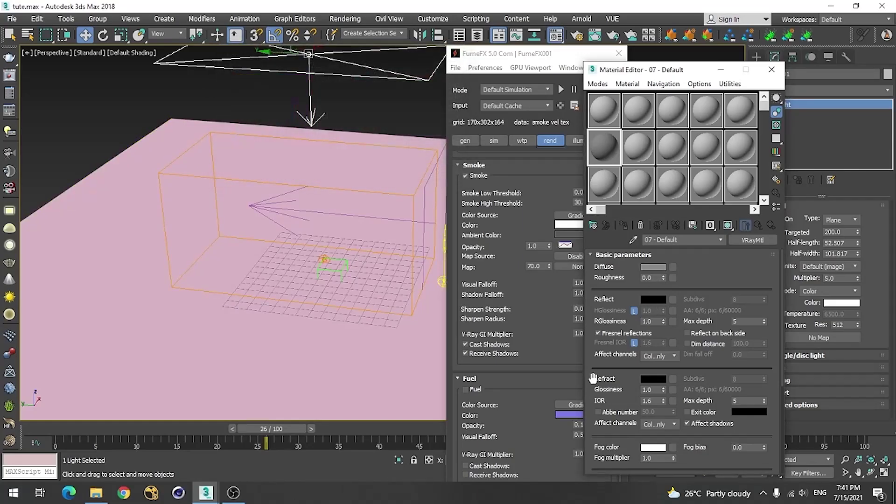
Give it non-Fresnel dark grey reflections with 0.6 glossiness and assign it to the ground plane
left_click(597, 333)
left_click(654, 299)
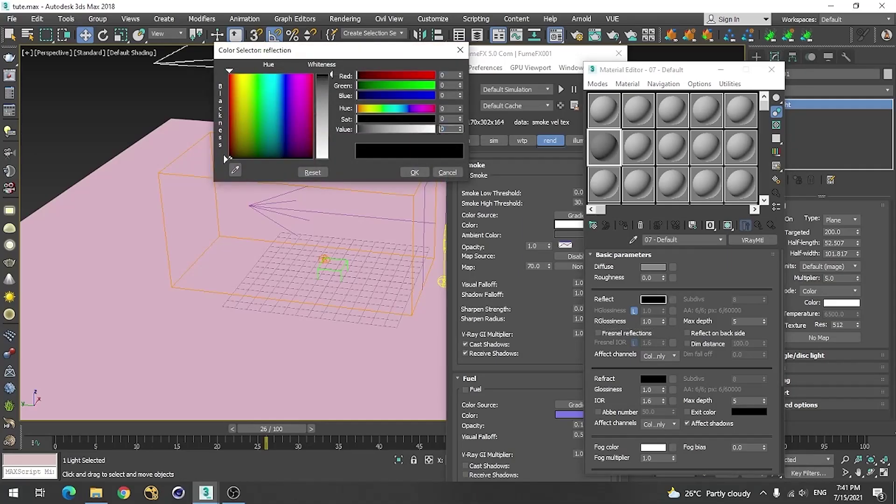
left_click(414, 173)
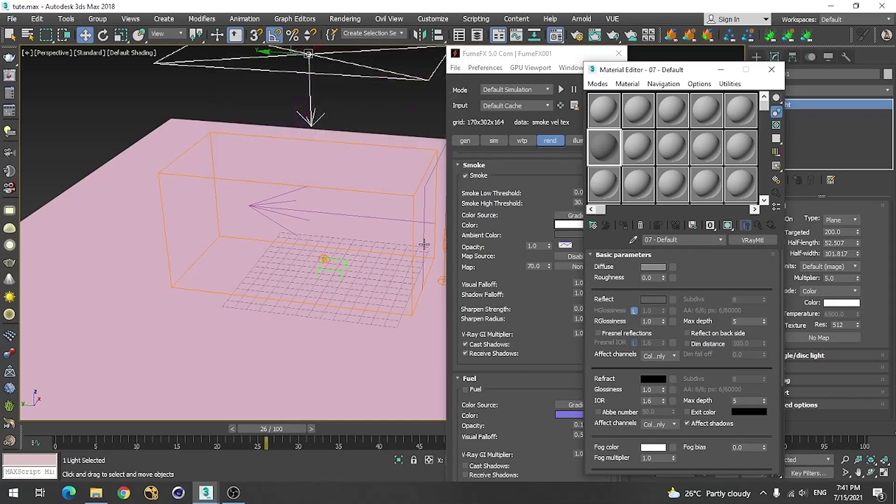
left_click(654, 322)
key("Return")
left_click(317, 378)
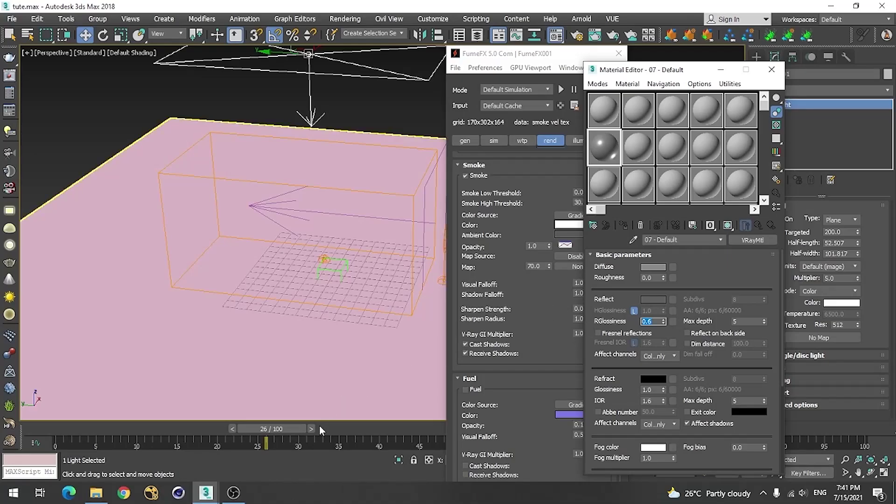
left_click(623, 226)
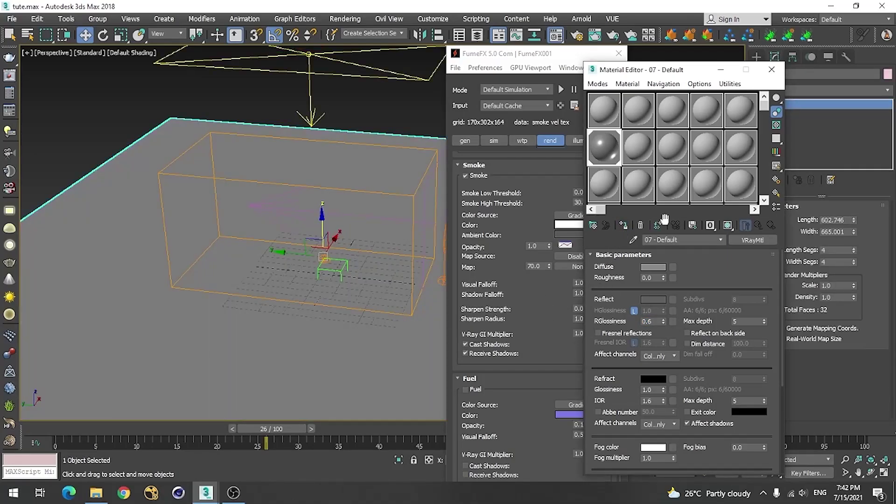
left_click(772, 71)
Zoom, orbit and pan the perspective view, then render frame 26 at 640 × 480 in V-Ray
left_click(844, 461)
left_click_drag(305, 264, 317, 231)
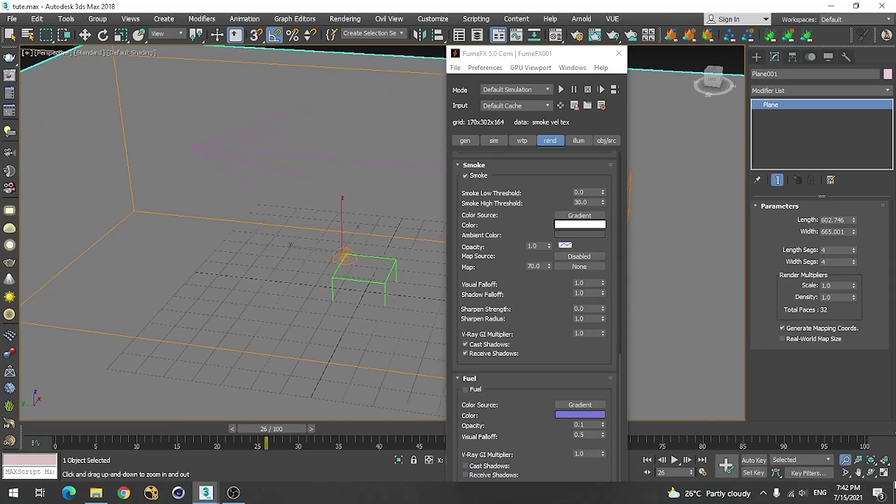
left_click(871, 472)
left_click_drag(280, 311, 283, 289)
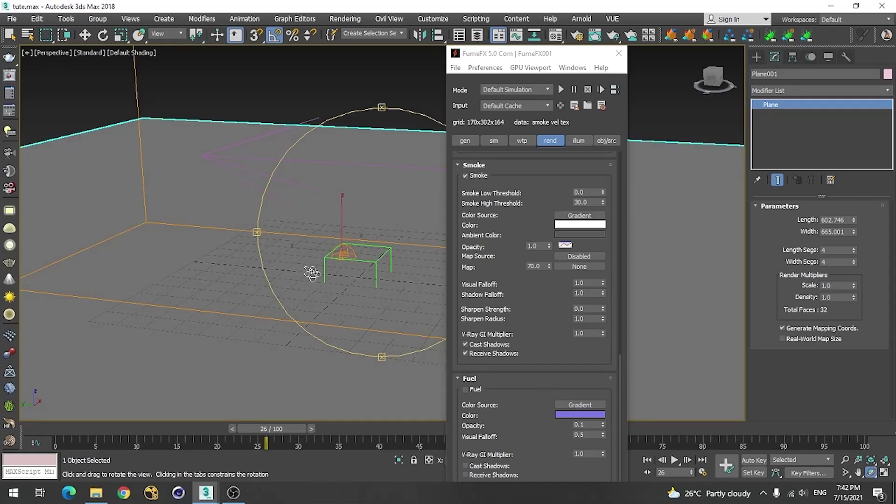
left_click(858, 471)
left_click_drag(339, 238, 376, 282)
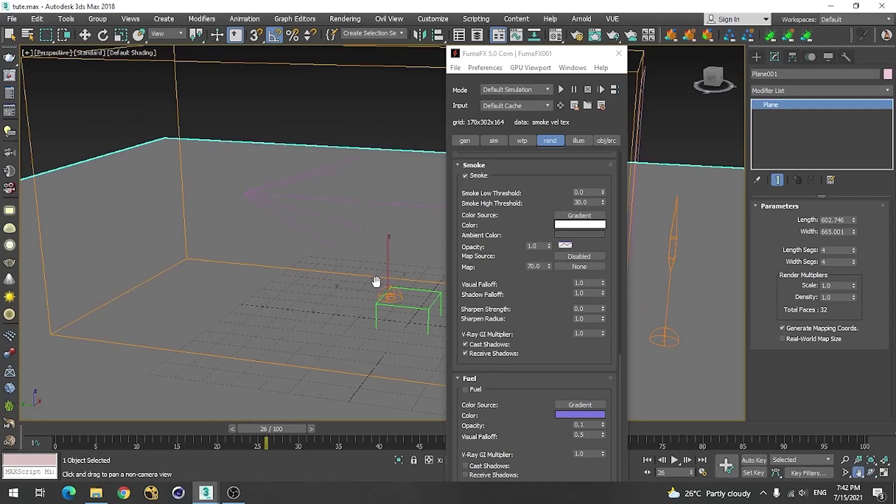
left_click(612, 36)
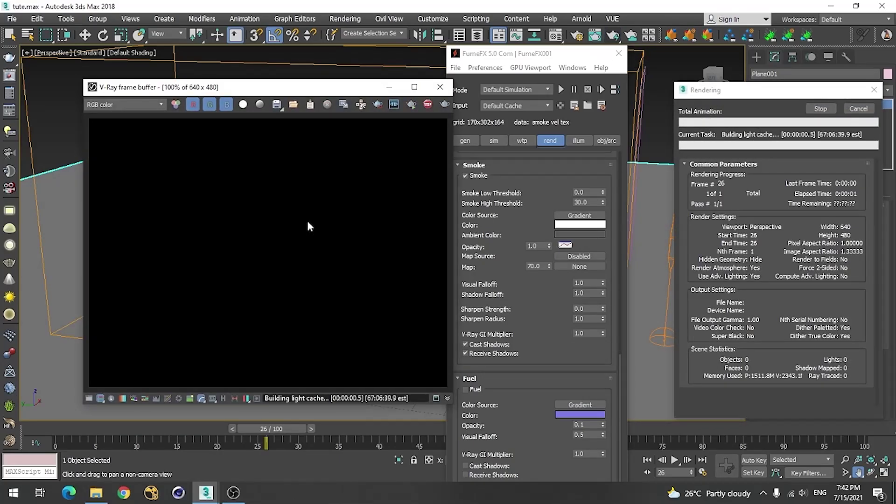
left_click_drag(339, 89, 306, 92)
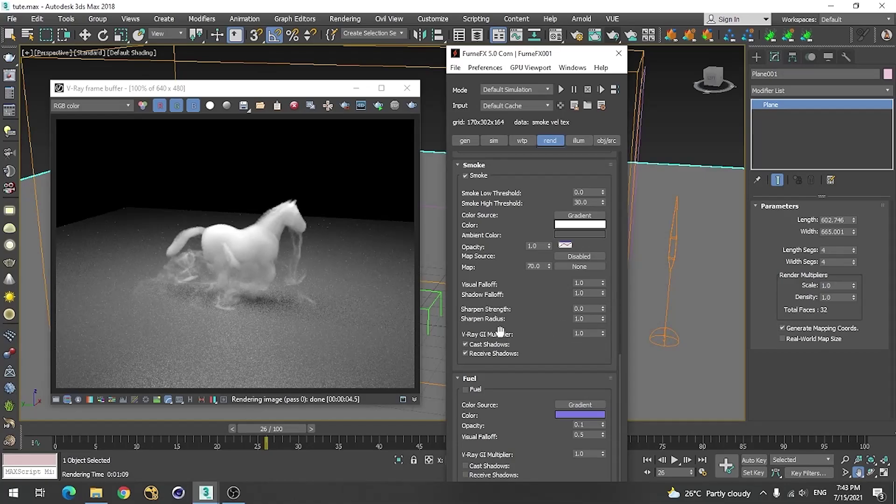
Set the FumeFX Sharpen Strength to 1
double_click(588, 308)
type("1")
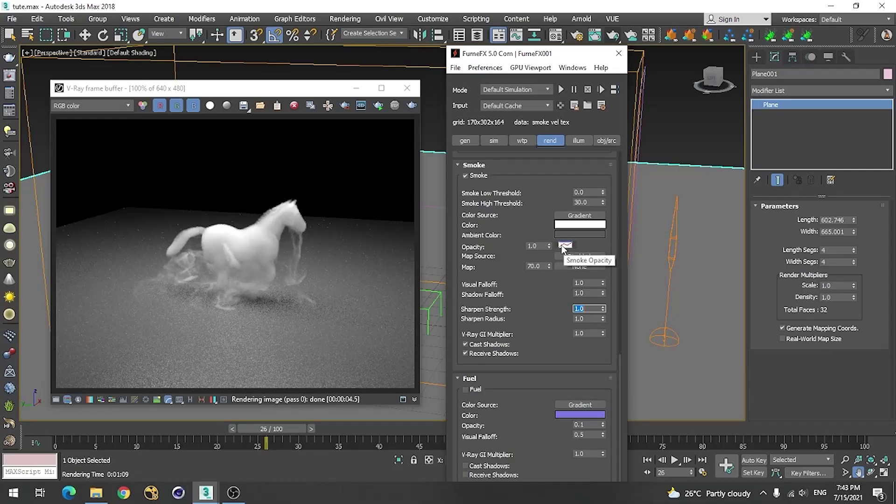
left_click(327, 92)
left_click_drag(298, 92, 308, 73)
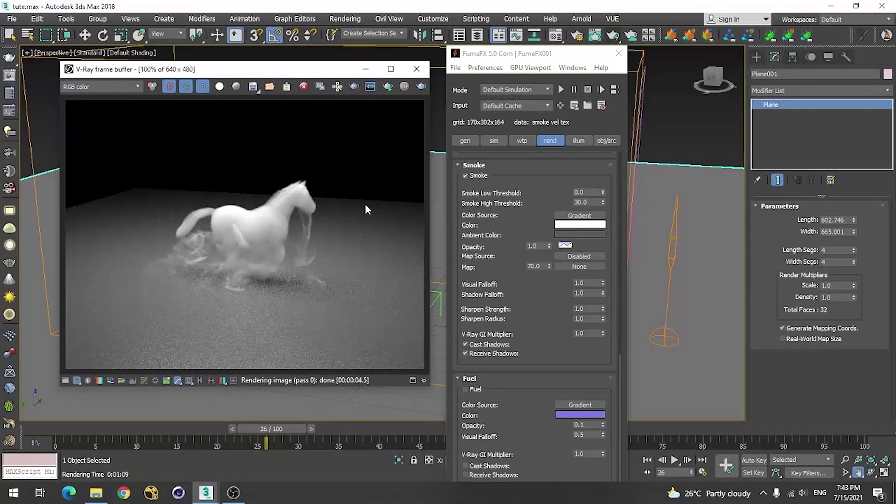
Change the smoke colour to a pale peach (Hue 17, Sat 51)
left_click(564, 226)
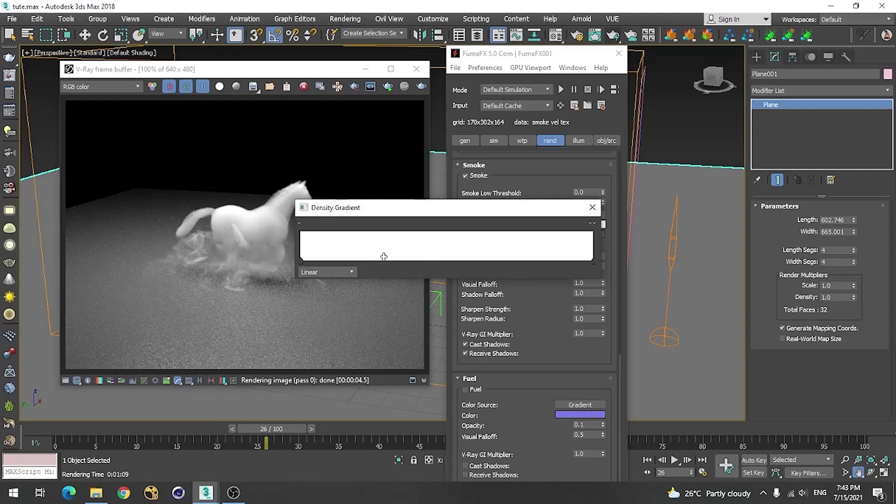
left_click(592, 208)
right_click(570, 225)
left_click(609, 230)
left_click(575, 226)
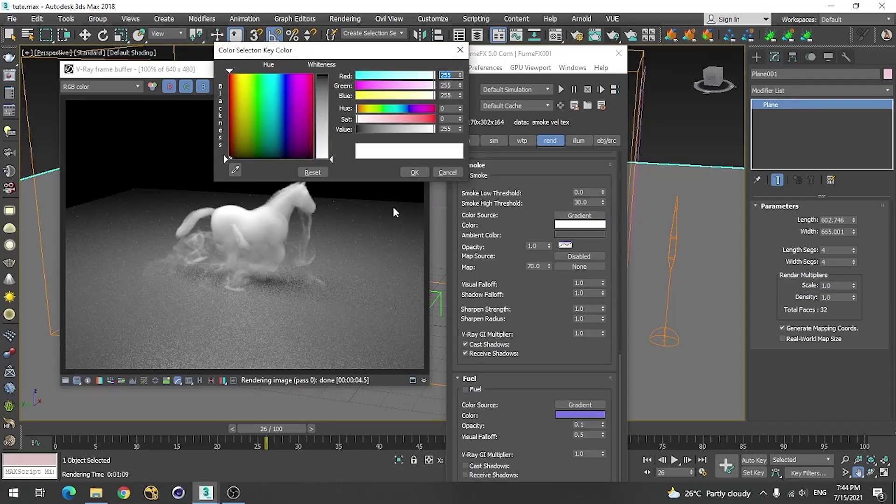
left_click_drag(233, 77, 235, 74)
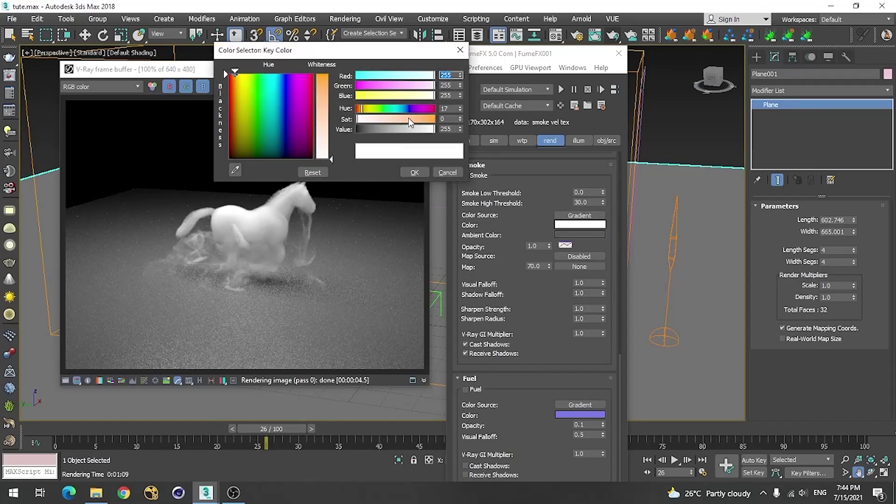
left_click_drag(365, 118, 372, 121)
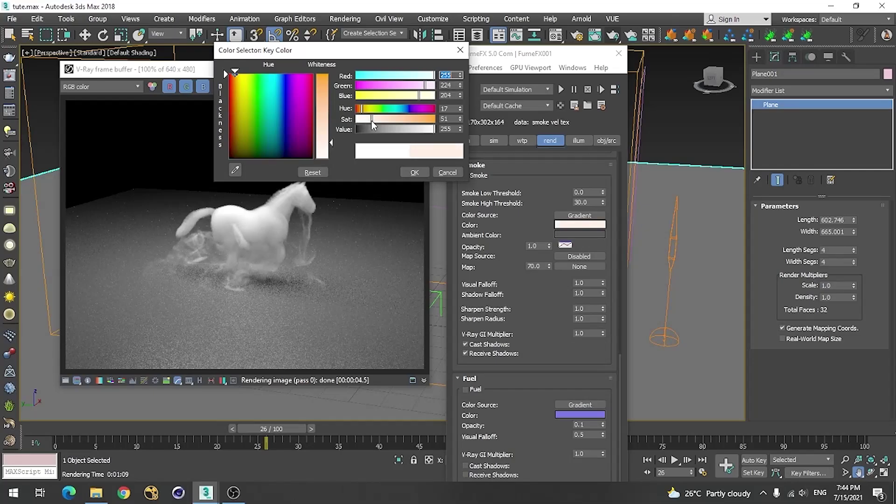
left_click(412, 168)
Raise smoke opacity to 2 and set the Smoke Low Threshold to 0.1
left_click_drag(539, 247, 504, 248)
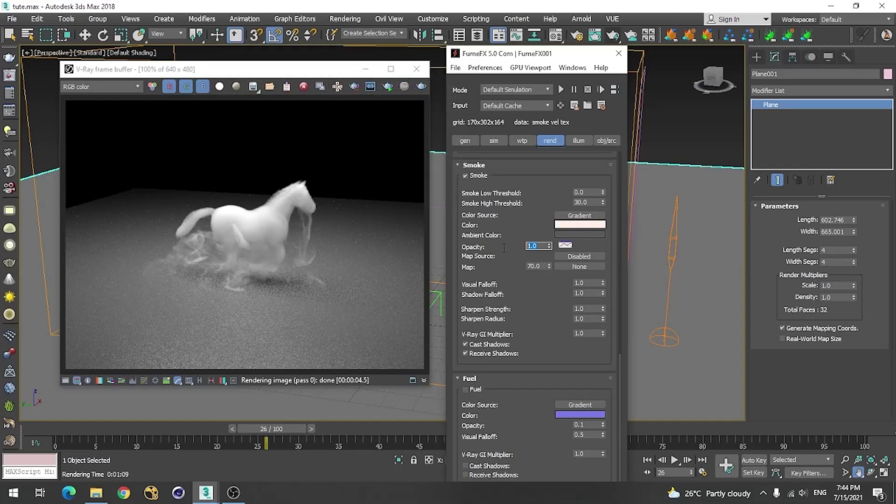
type("2")
left_click(566, 245)
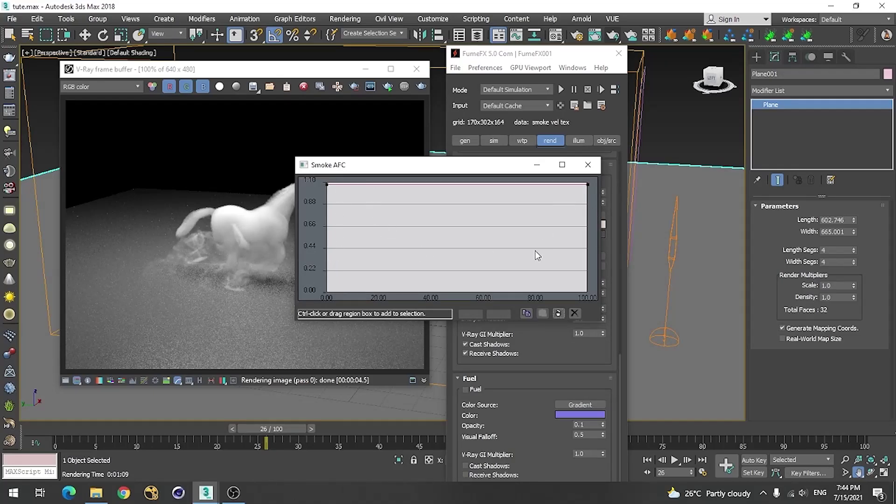
left_click(588, 164)
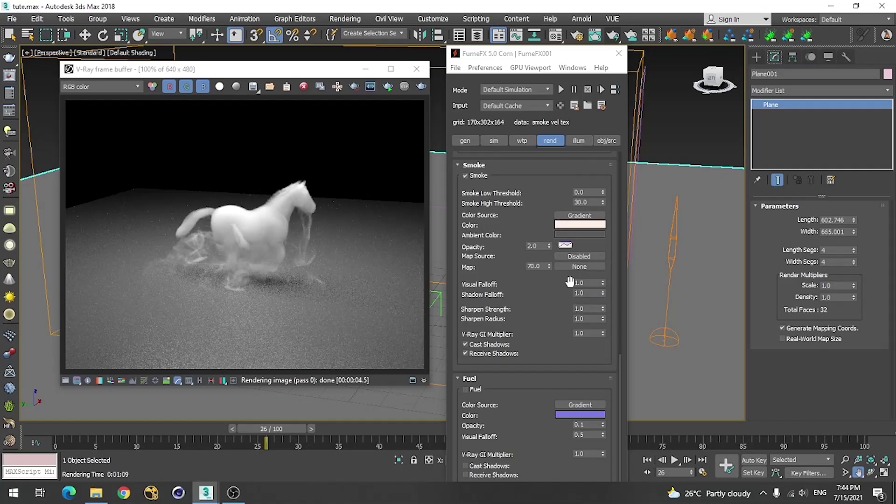
right_click(565, 246)
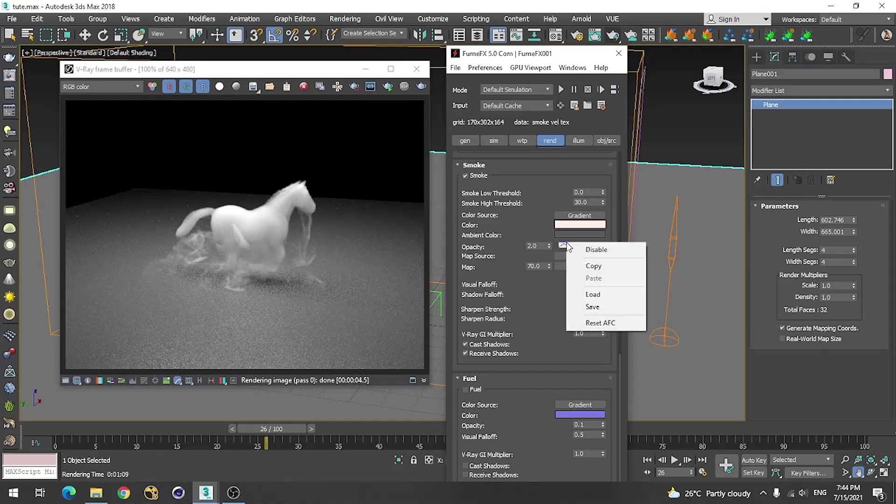
left_click(501, 267)
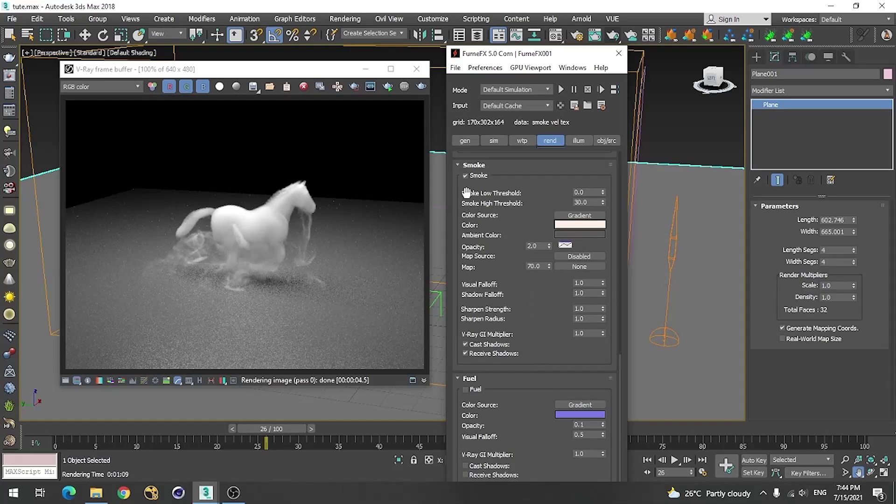
left_click(586, 192)
Rearrange the FumeFX and frame buffer windows, zoom in, and re-render frame 26 with the new smoke settings
left_click_drag(497, 215, 506, 223)
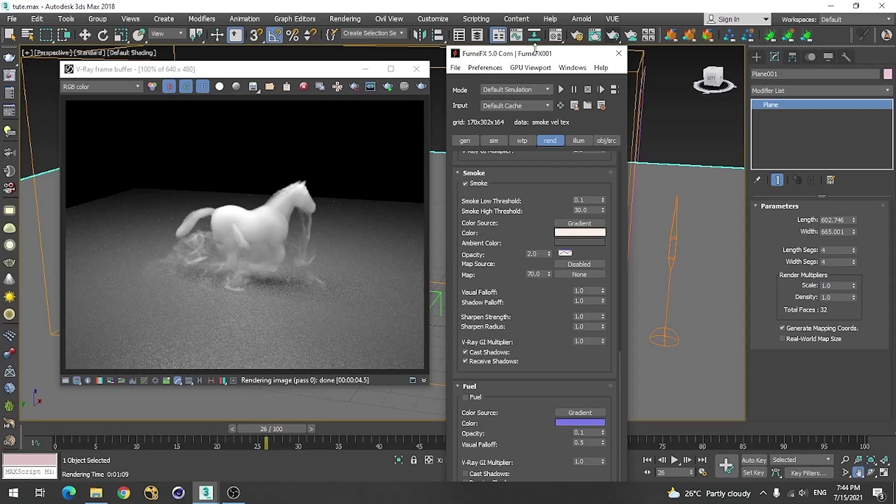
left_click_drag(534, 53, 628, 81)
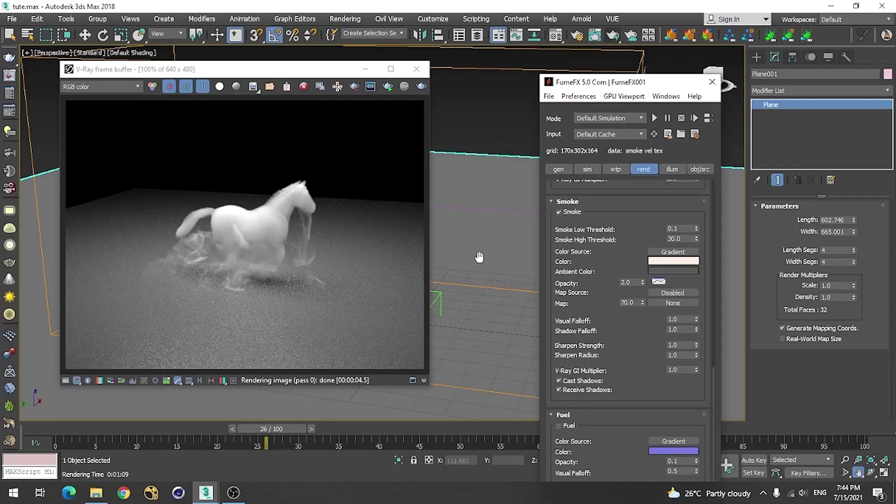
left_click_drag(306, 75, 675, 83)
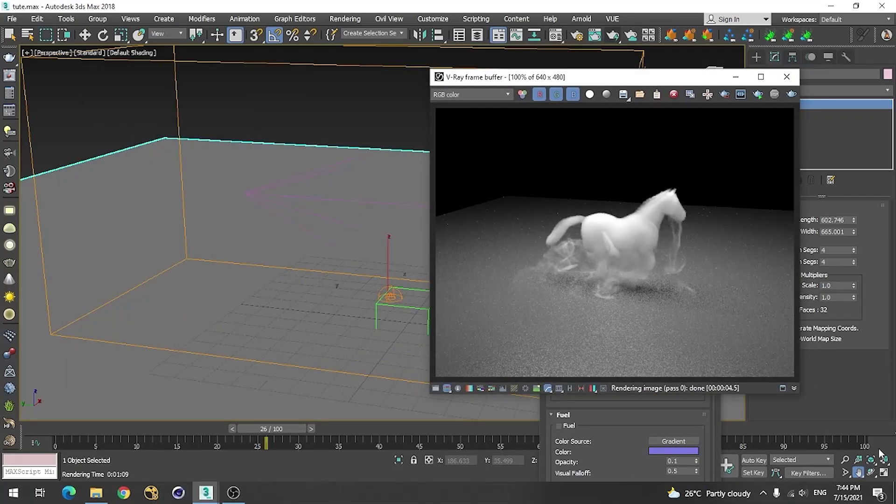
left_click(845, 459)
left_click_drag(318, 254, 324, 250)
left_click_drag(649, 80, 371, 72)
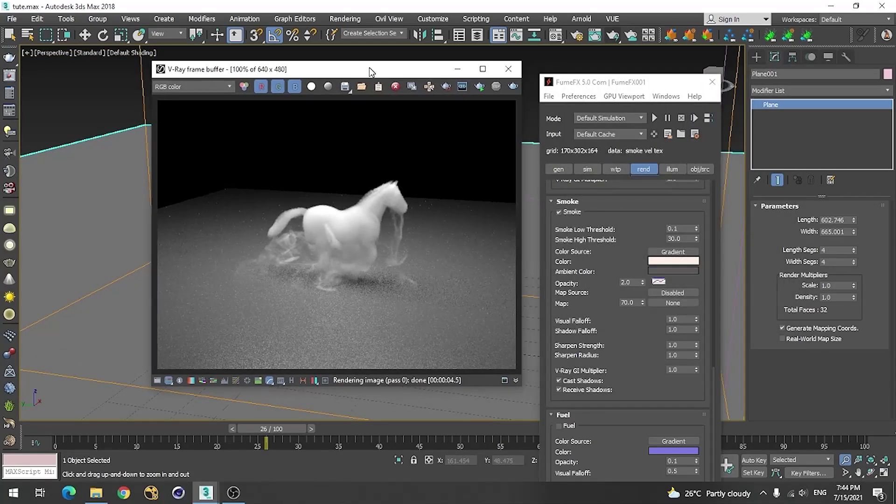
left_click(513, 86)
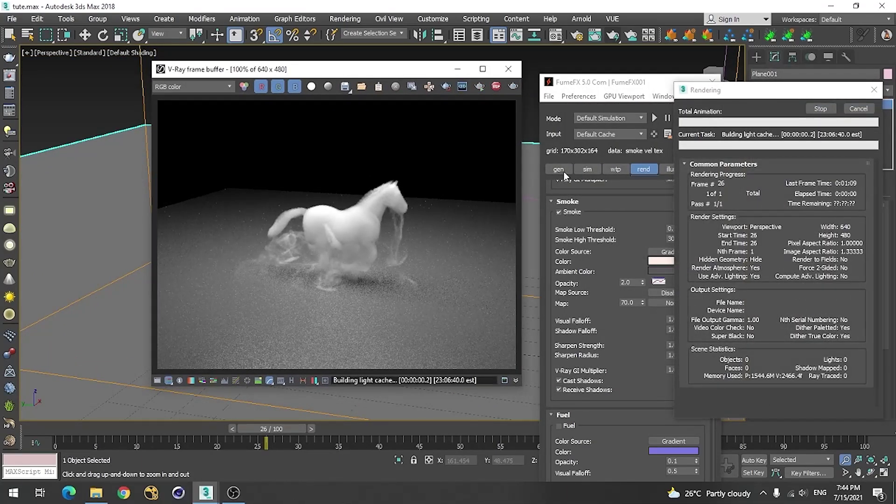